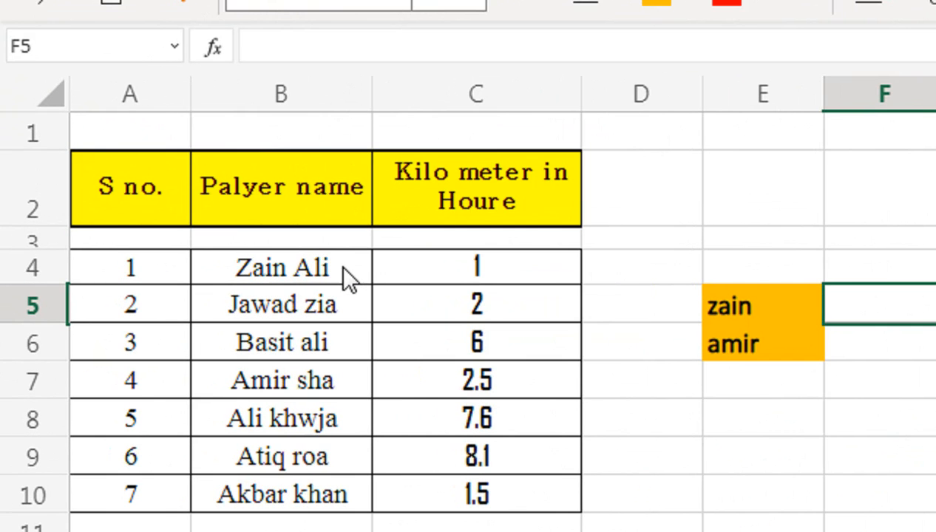
Enter =MATCH(E5,B4:B10,0) in F5 to look up the first search name in the player list.
type("=mat")
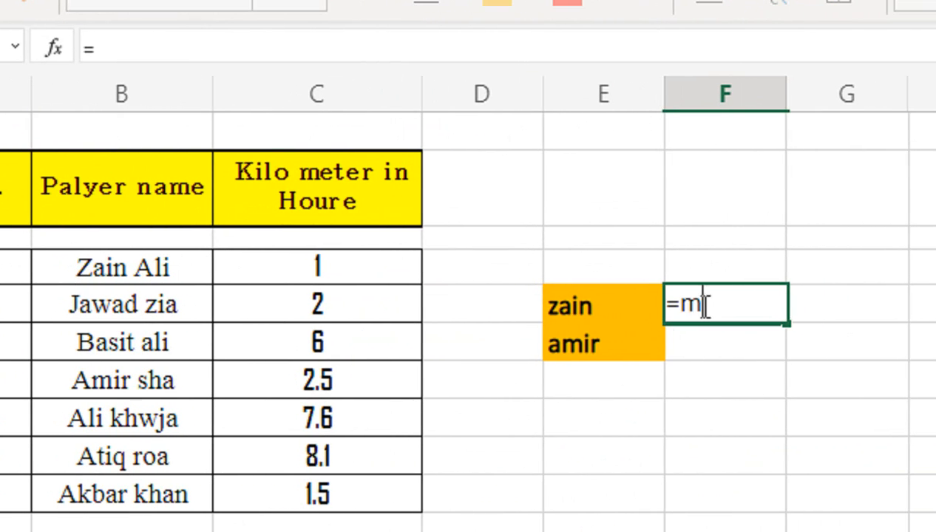
key("Tab")
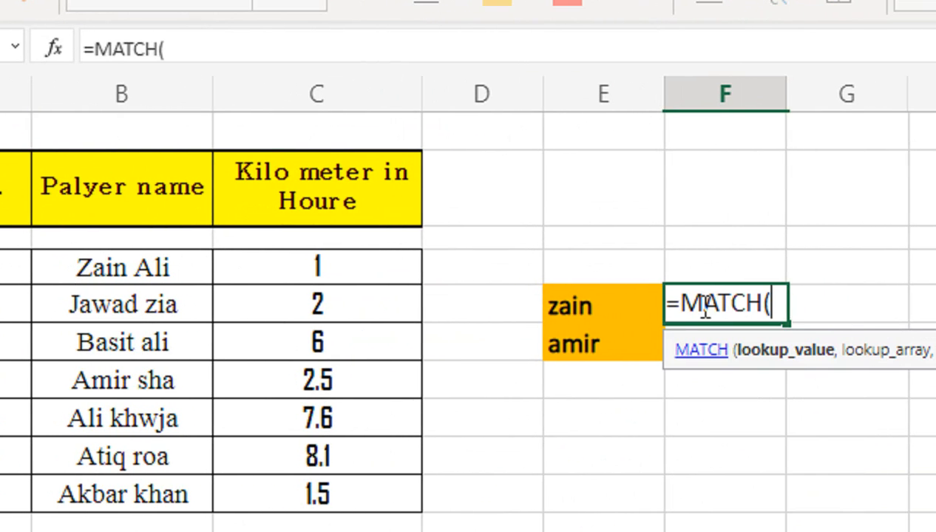
key("Left")
type(",")
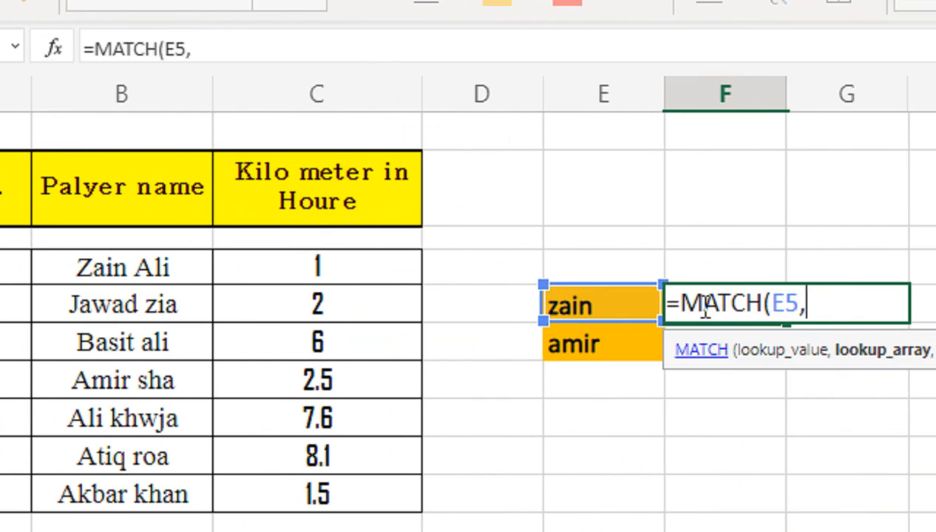
key("Left")
key("Left")
key("Left")
key("Left")
key("Up")
key("ctrl+shift+Down")
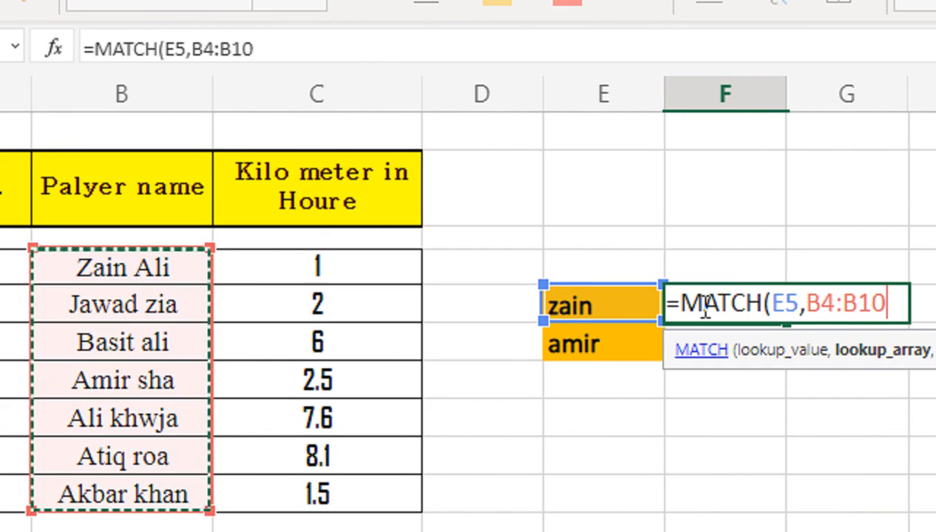
type(",")
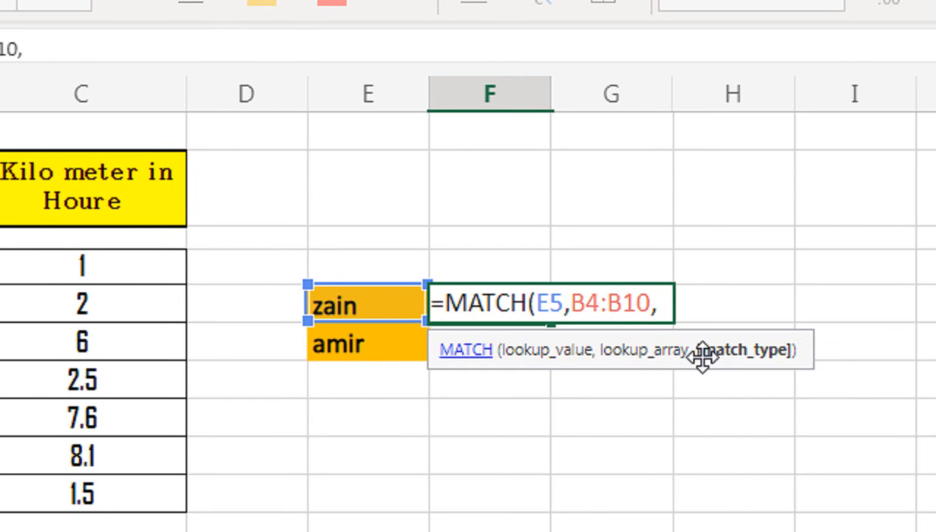
type("0)")
key("Return")
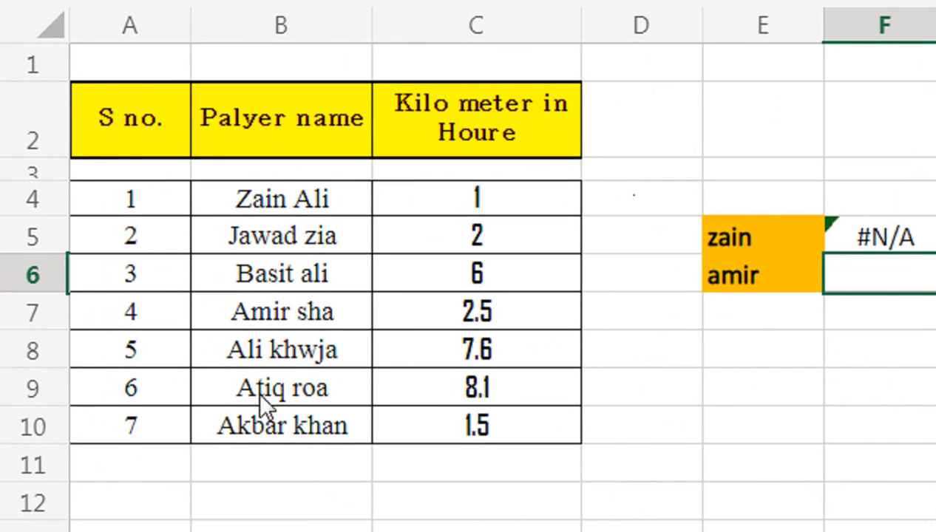
Shorten the first player's entry in B4 to the first name only, removing the surname.
left_click(282, 188)
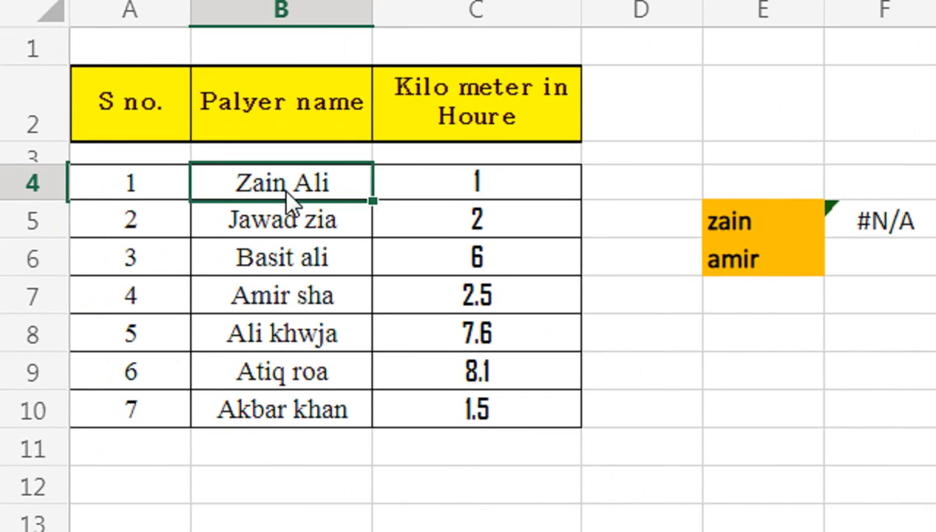
key("F2")
key("BackSpace")
key("BackSpace")
key("BackSpace")
key("BackSpace")
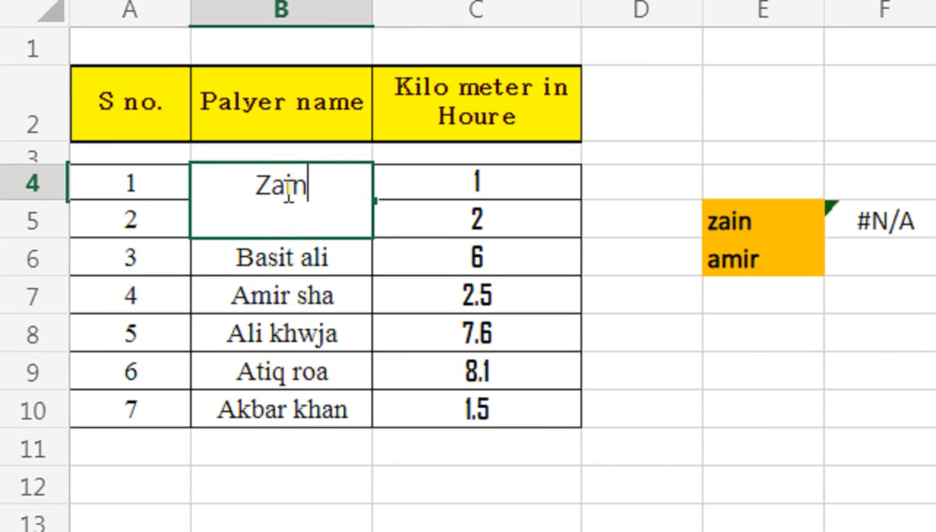
key("Return")
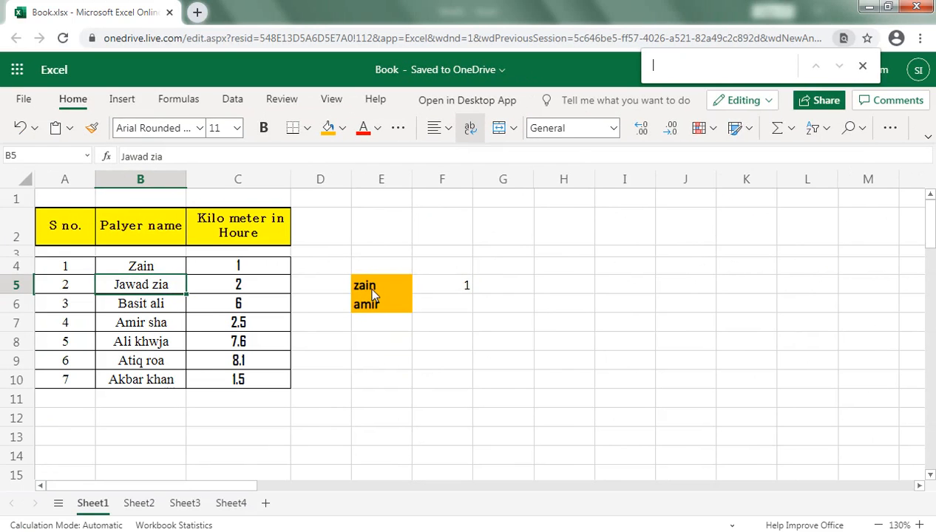
left_click(266, 290)
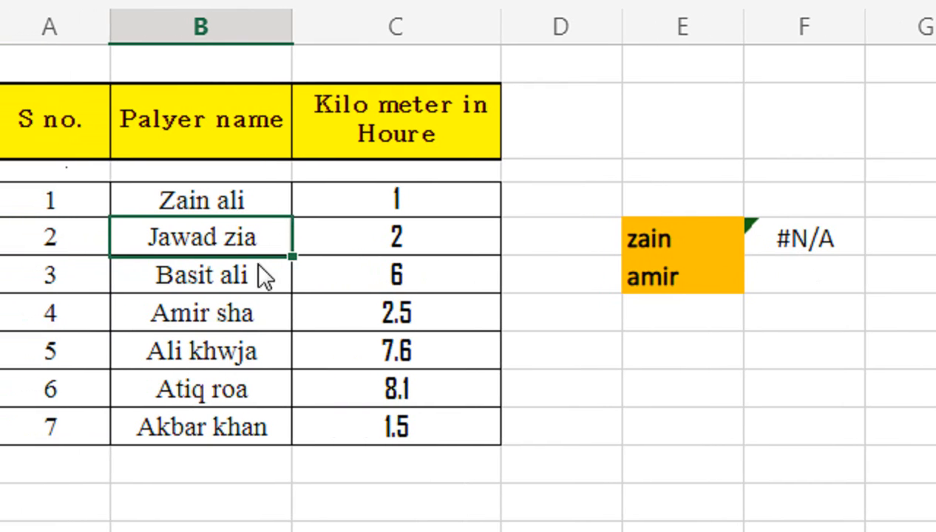
Replace the formula in F5 with =XMATCH(E5,B4:B10,1).
left_click(787, 246)
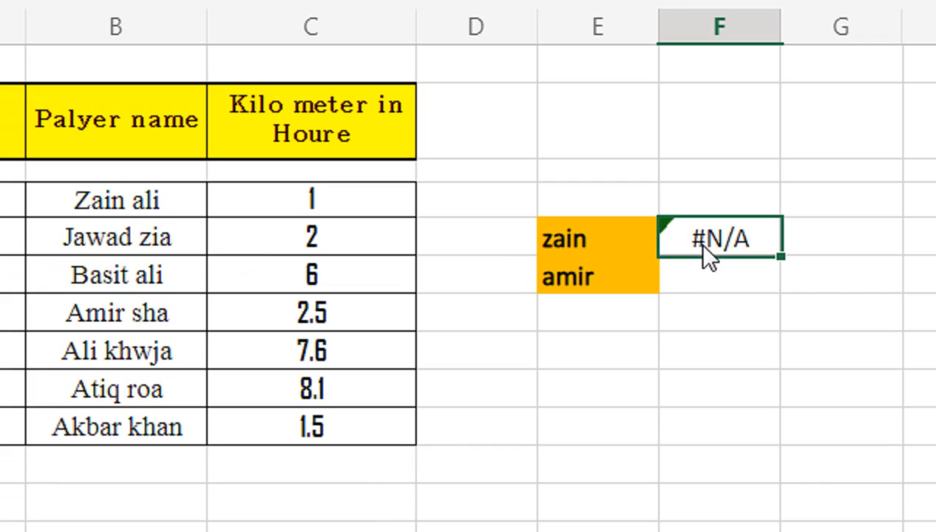
key("Delete")
type("=")
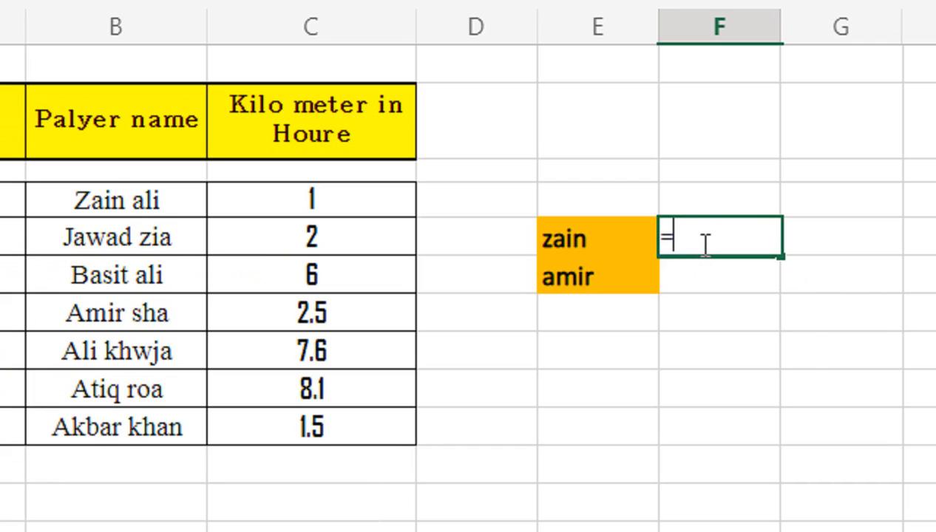
type("xm")
key("Tab")
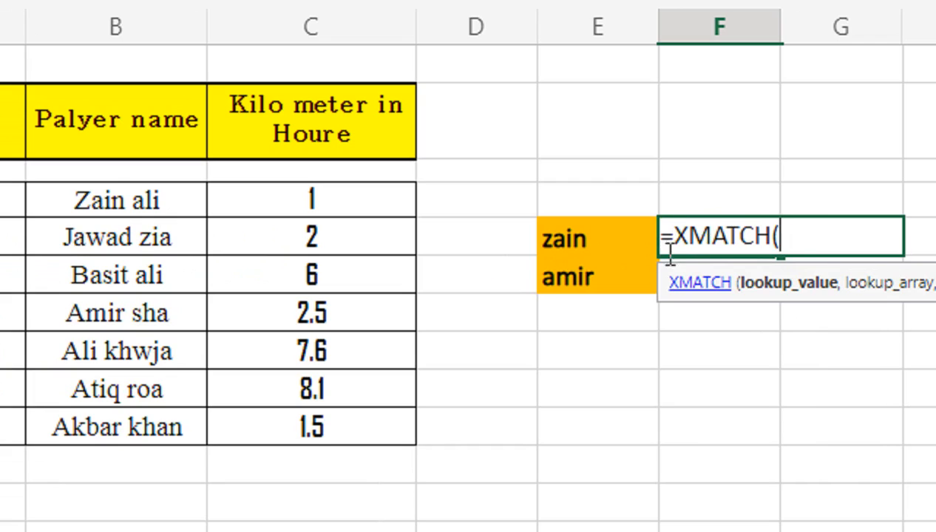
left_click(624, 235)
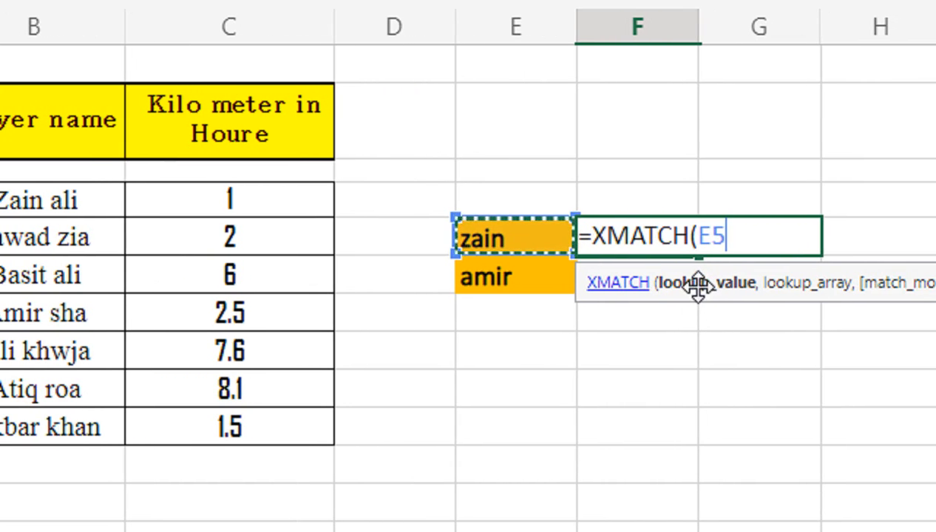
type(",")
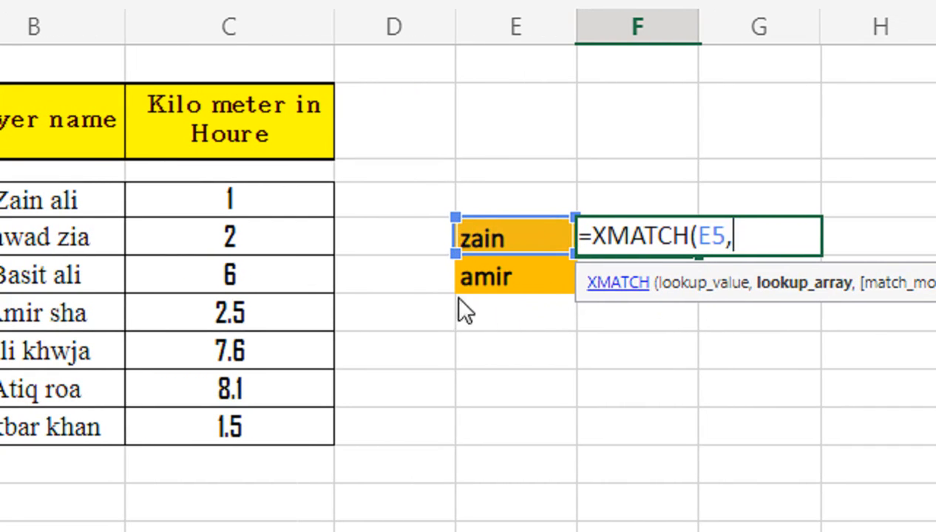
left_click(124, 197)
key("ctrl+shift+Down")
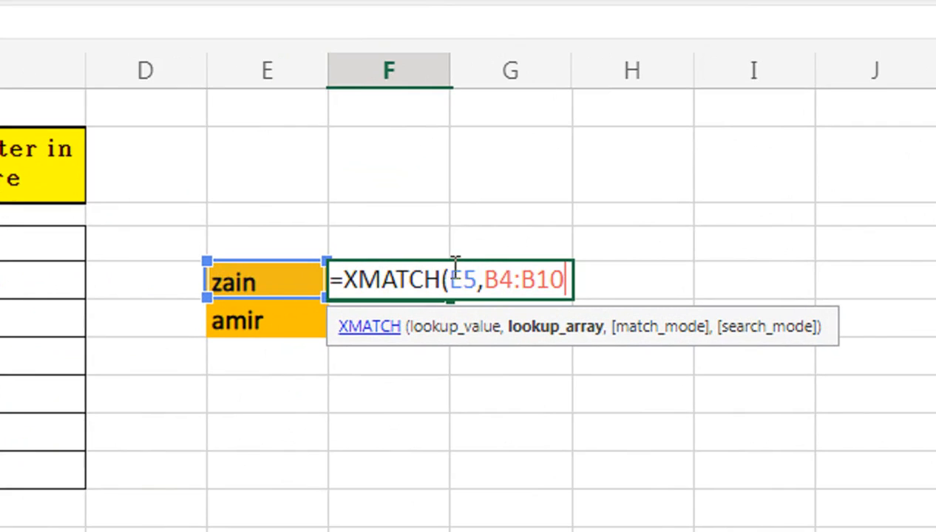
type(",1")
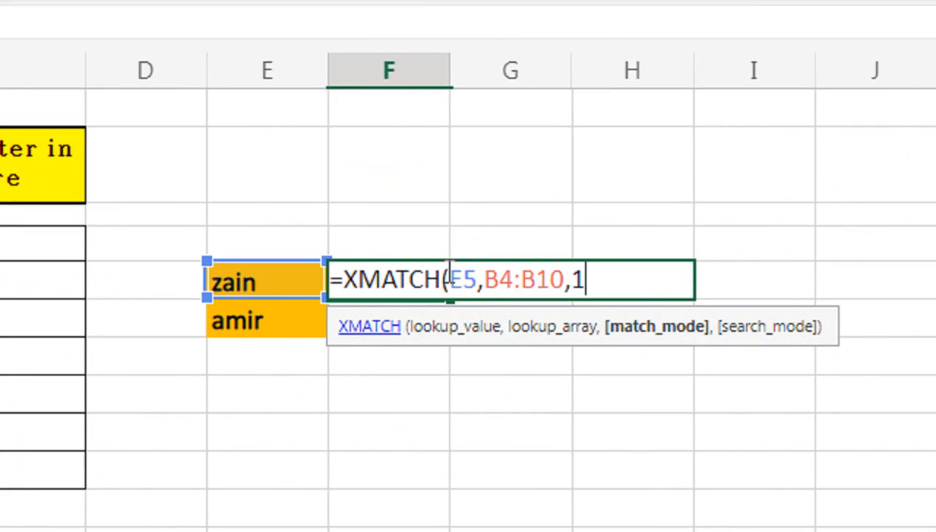
type(")")
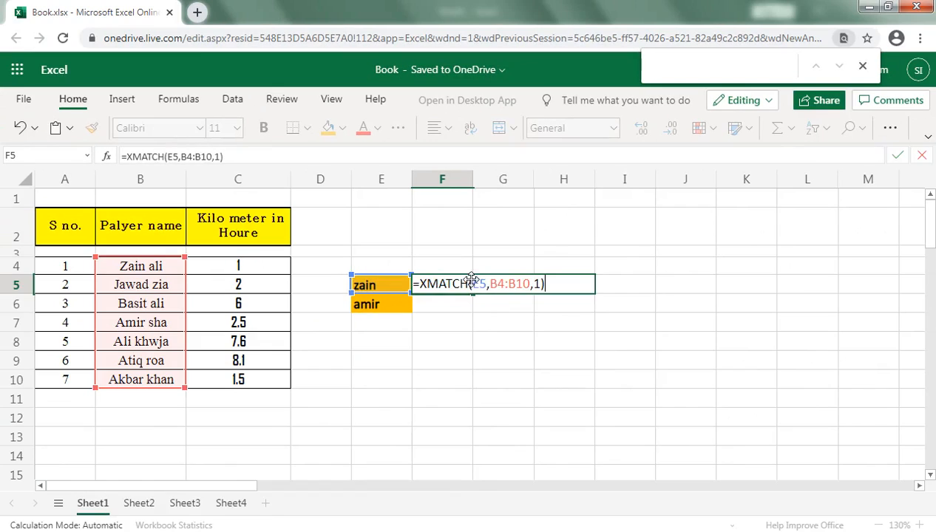
key("Return")
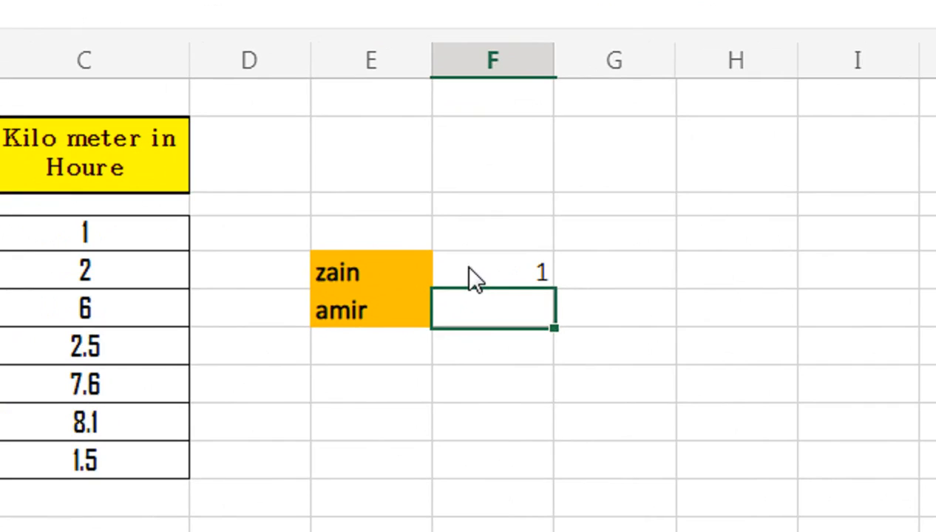
Start an XMATCH formula in F6 with E6 as the lookup value.
left_click(465, 279)
left_click(468, 320)
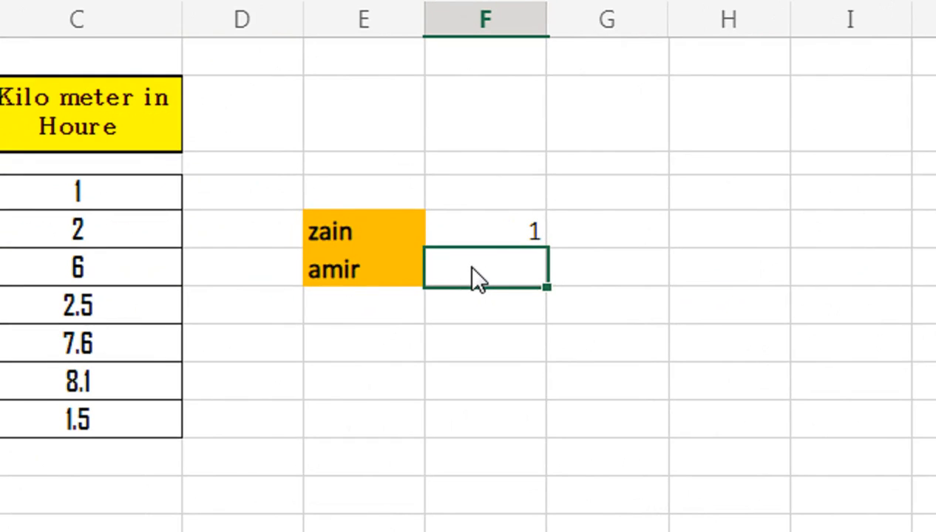
type("=x")
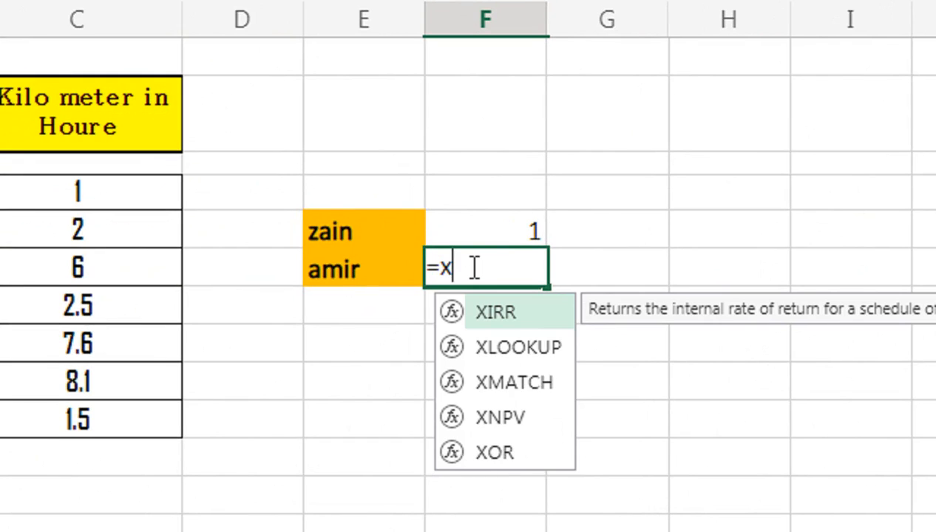
type("m")
key("Tab")
key("Left")
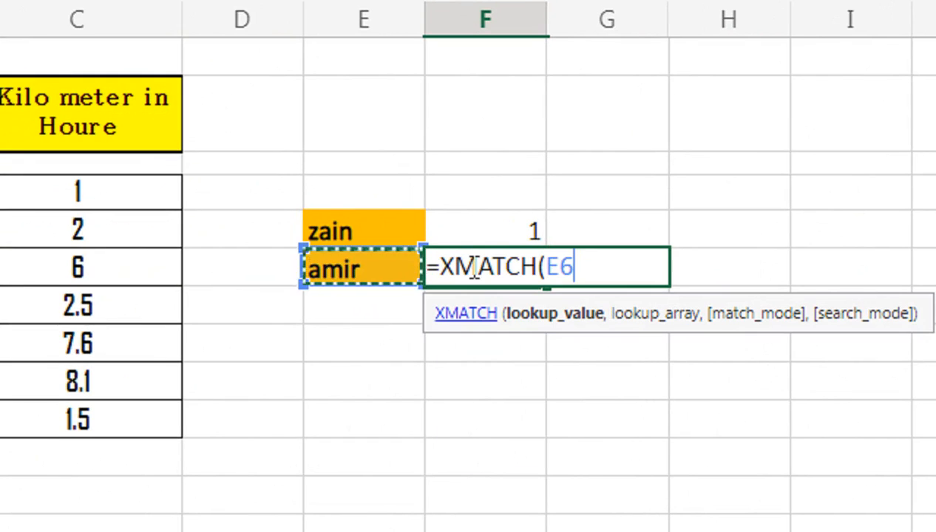
type(",")
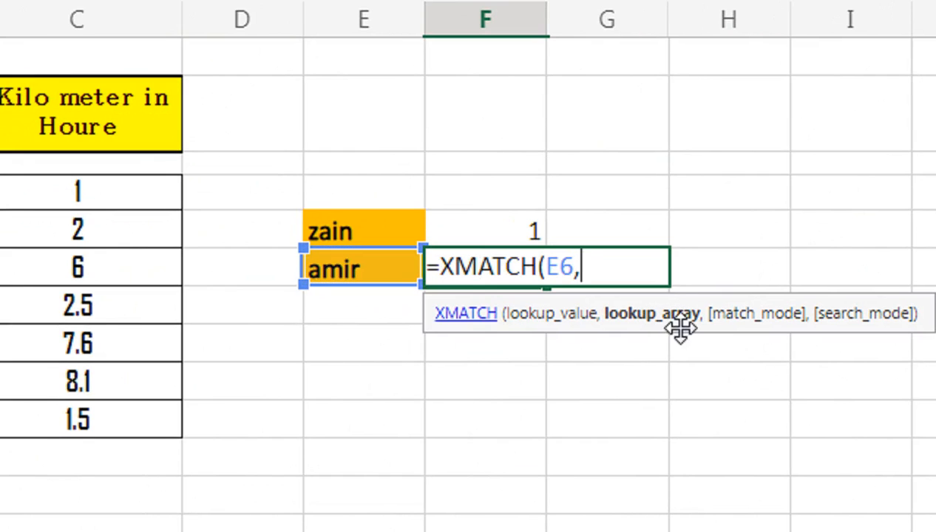
Extend the lookup value in the F6 formula with a wildcard so that it reads E6&"*".
key("BackSpace")
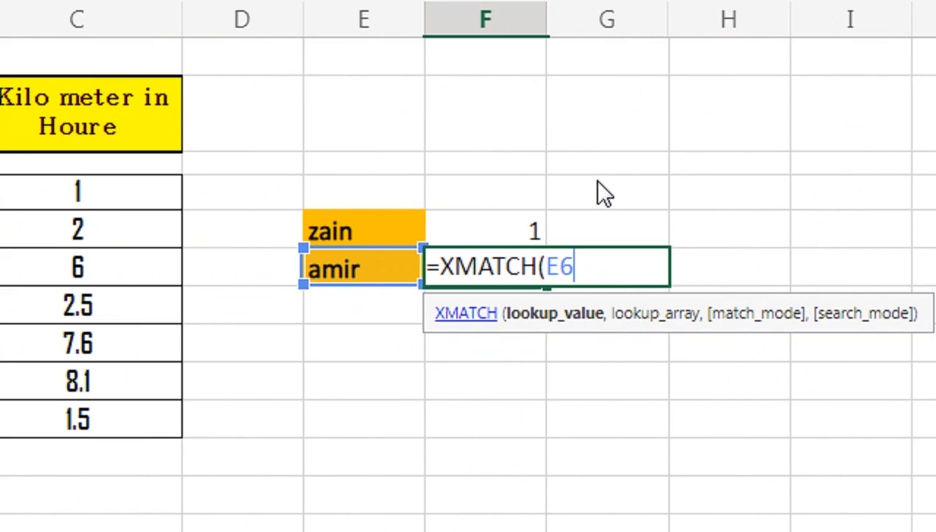
type("&")
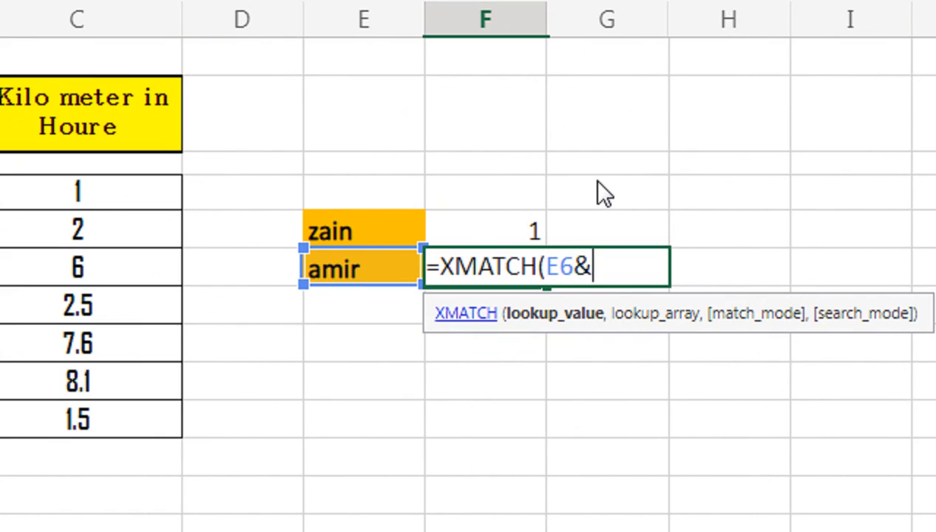
type("\"*8")
type("\"")
key("BackSpace")
key("BackSpace")
type("*\"")
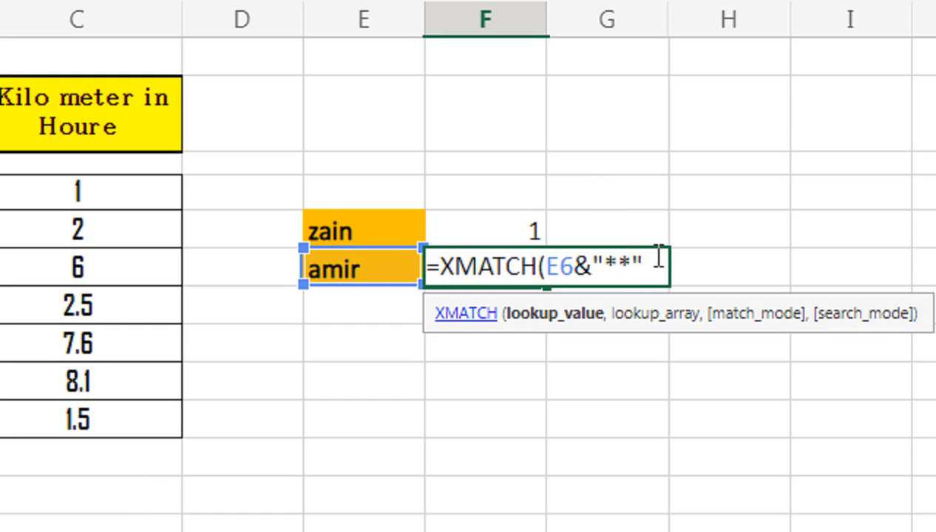
left_click(631, 264)
key("BackSpace")
left_click(646, 264)
type(",")
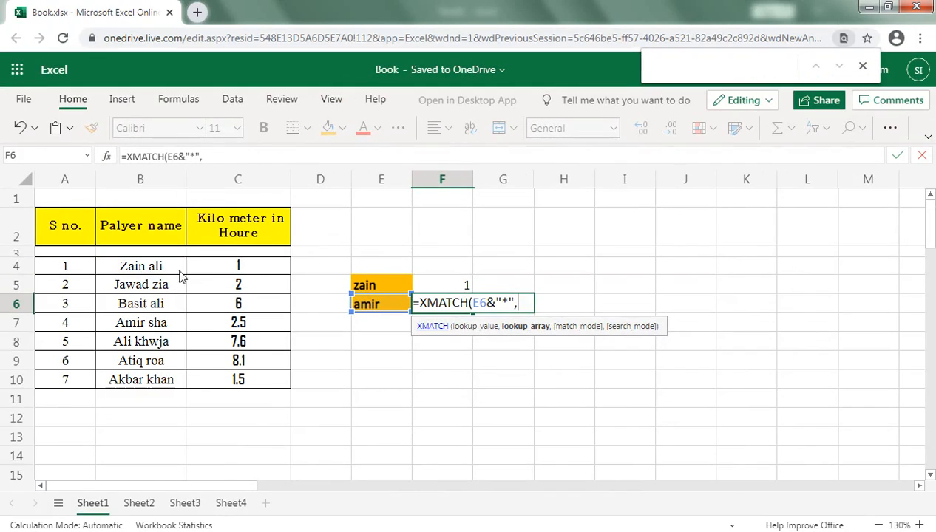
Complete the F6 formula with B4:B10 as the lookup array and match mode 2.
left_click(169, 268)
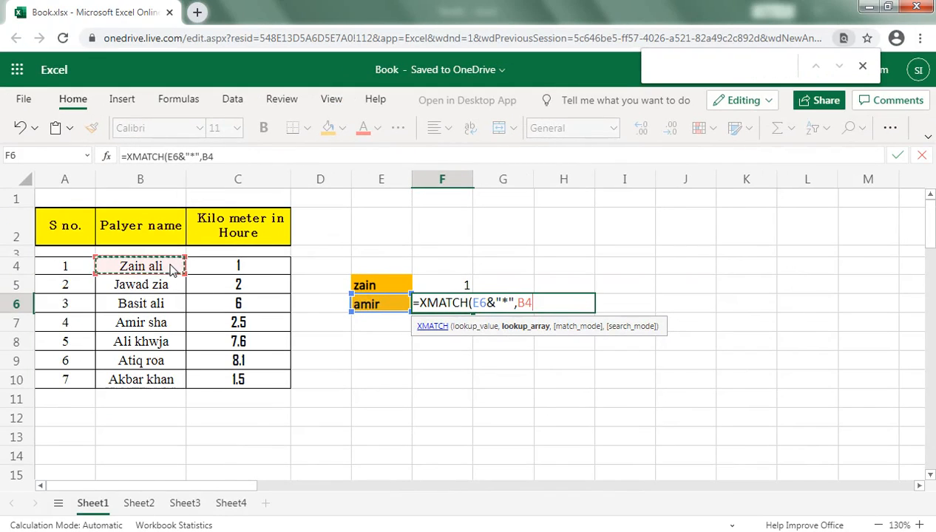
left_click_drag(169, 268, 141, 379)
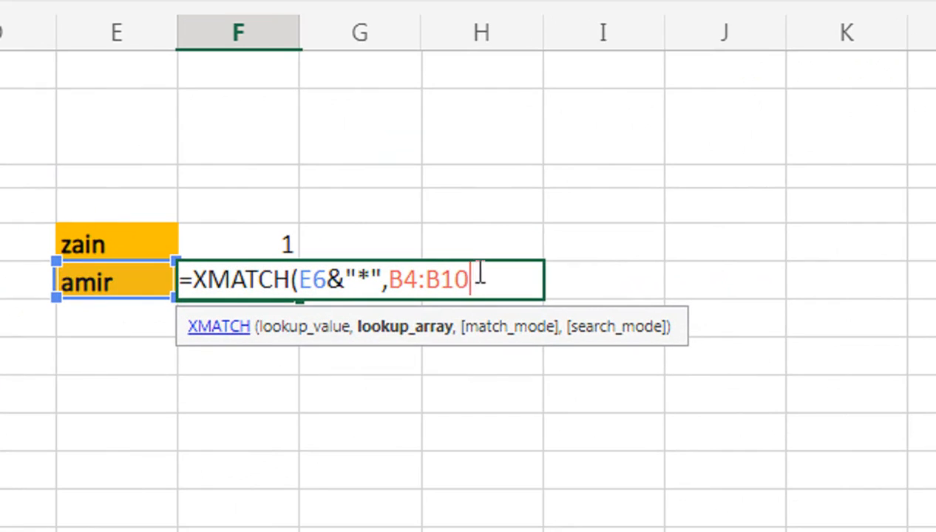
type(",")
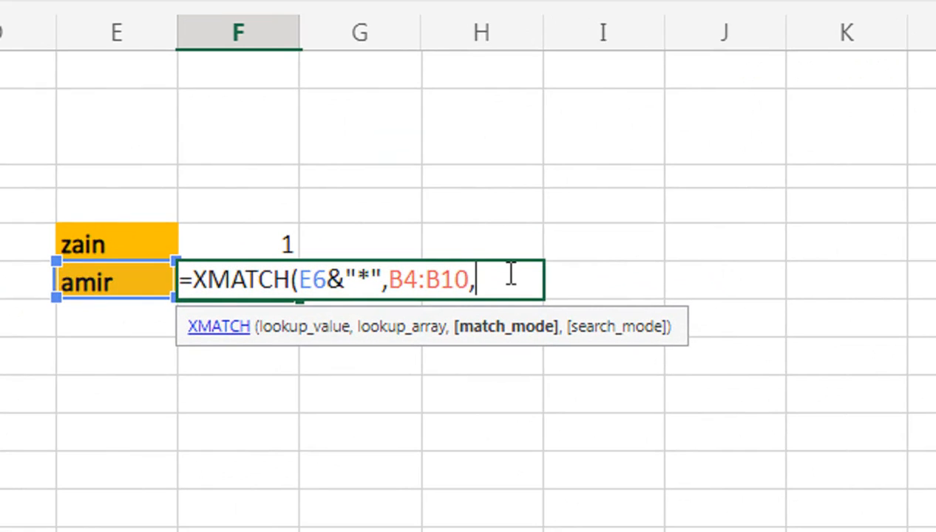
type("2)")
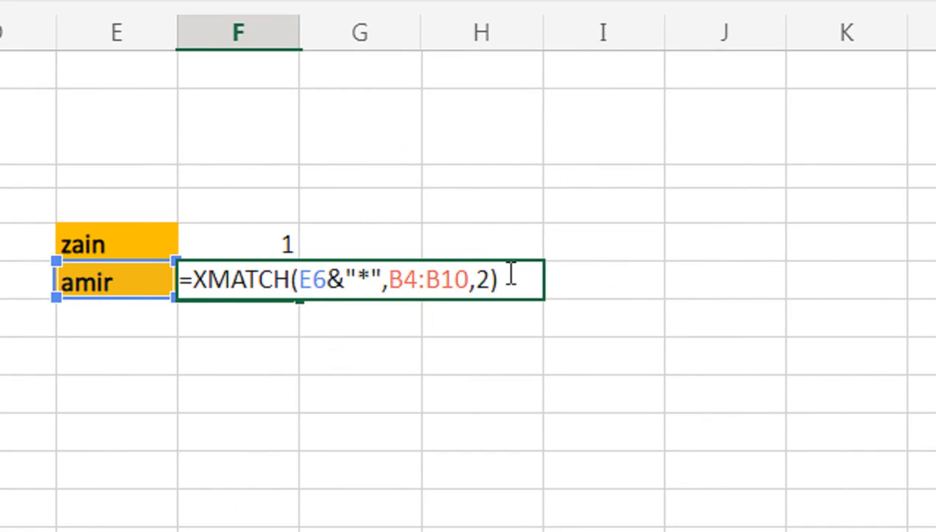
key("Return")
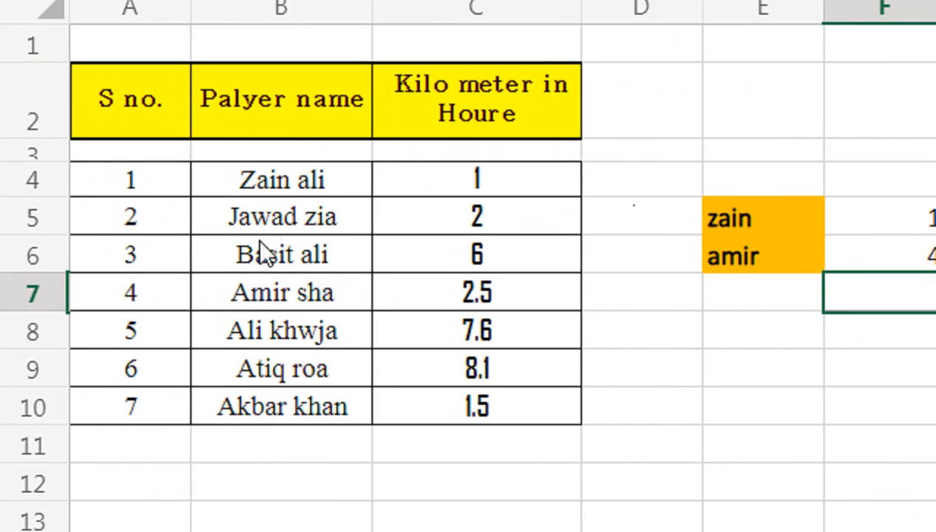
left_click(872, 264)
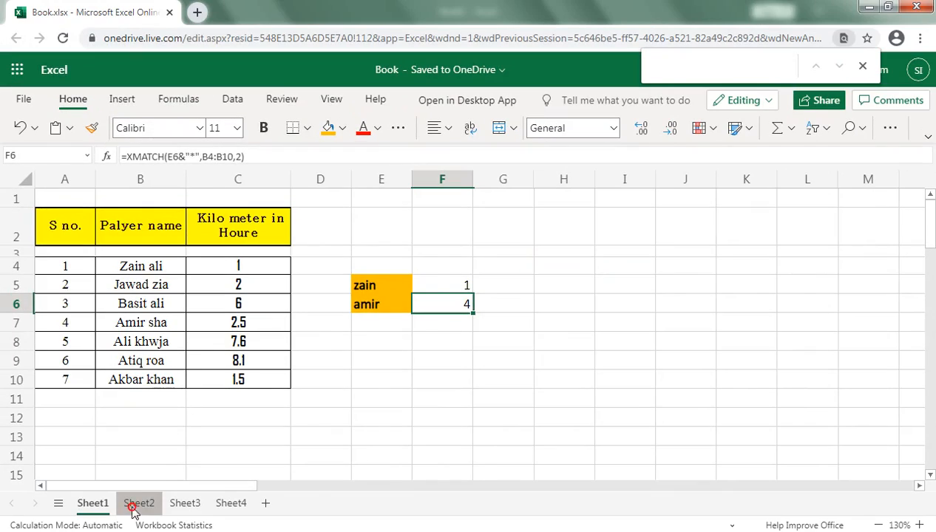
On Sheet2, enter =UNIQUE(A4:A15) in G4 to extract the distinct names.
left_click(138, 503)
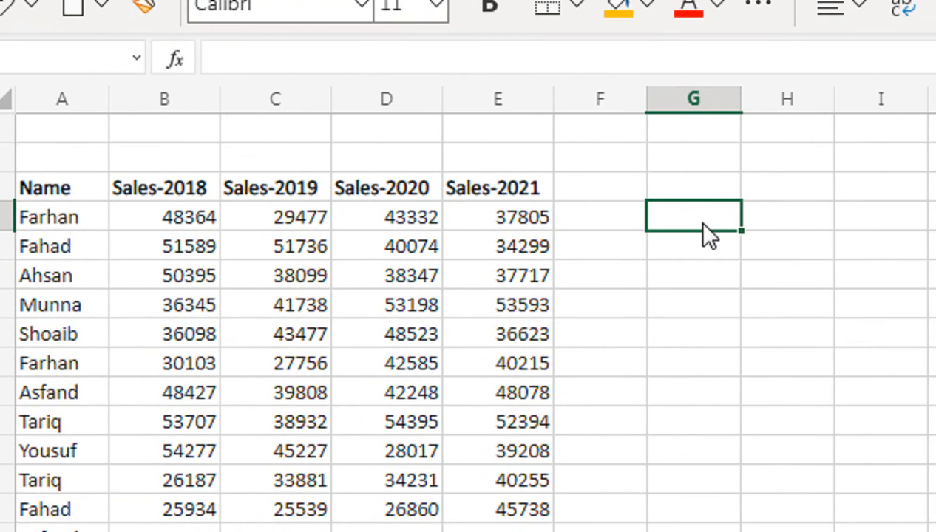
type("=uni")
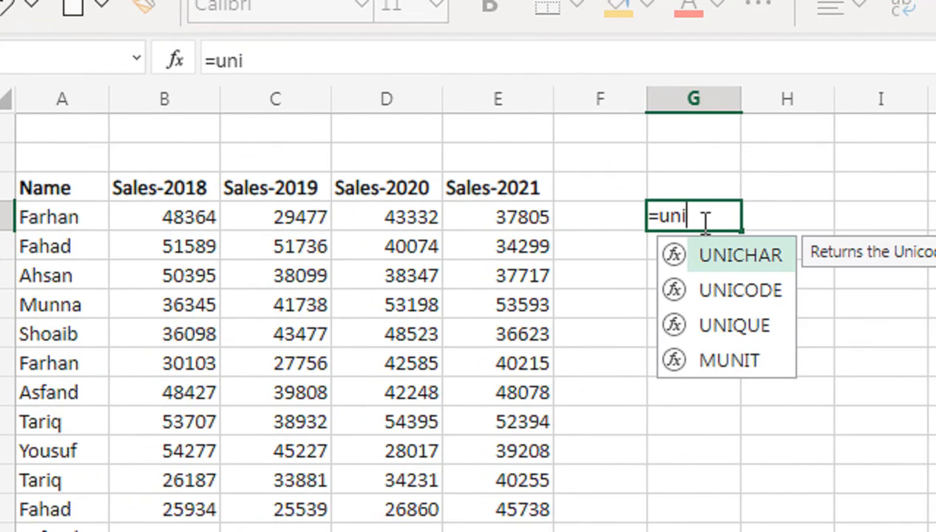
key("Up")
key("Up")
key("Tab")
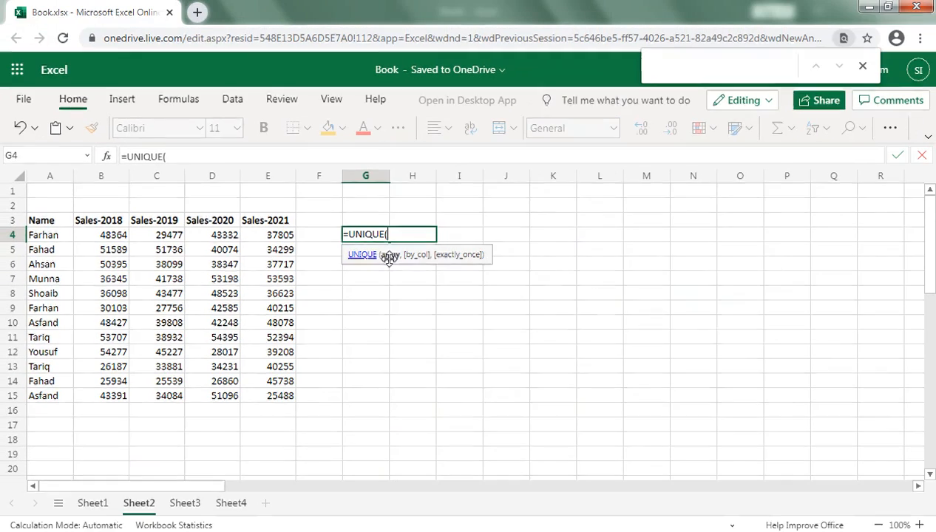
left_click(53, 237)
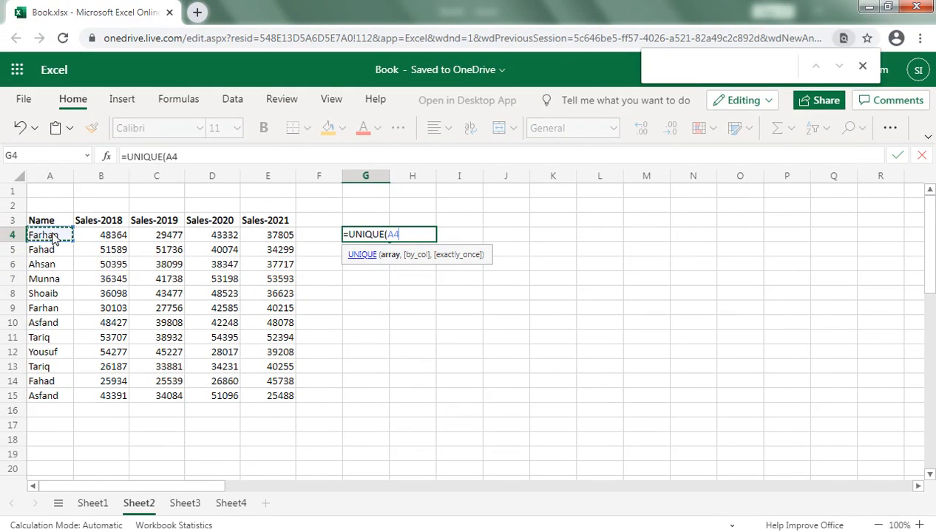
key("ctrl+shift+Down")
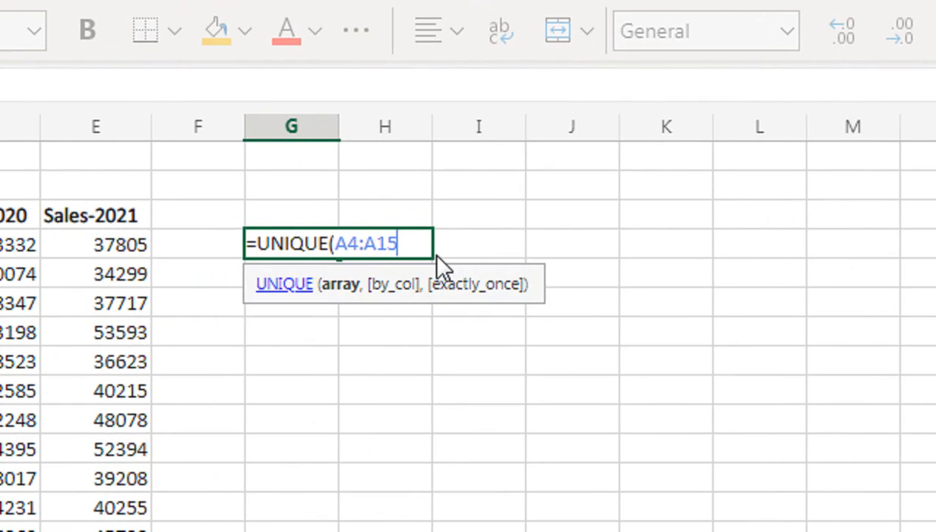
type(")")
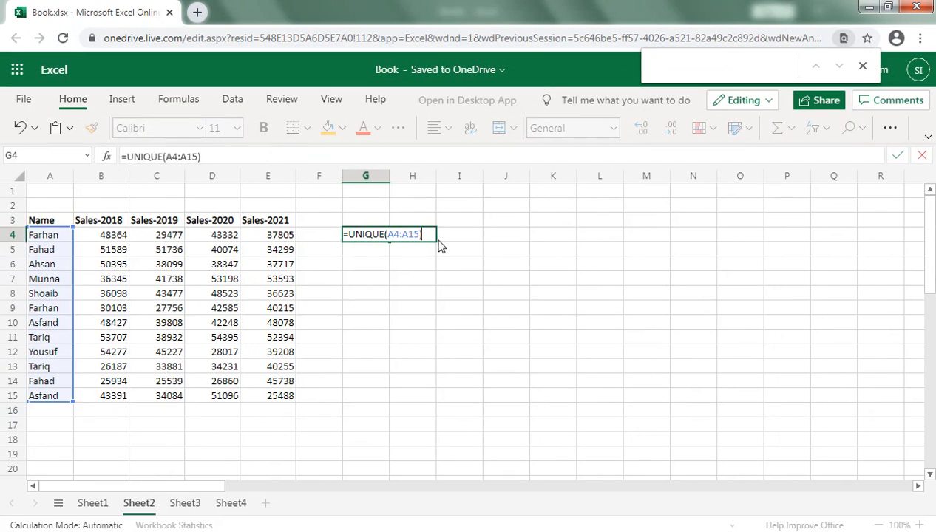
key("Return")
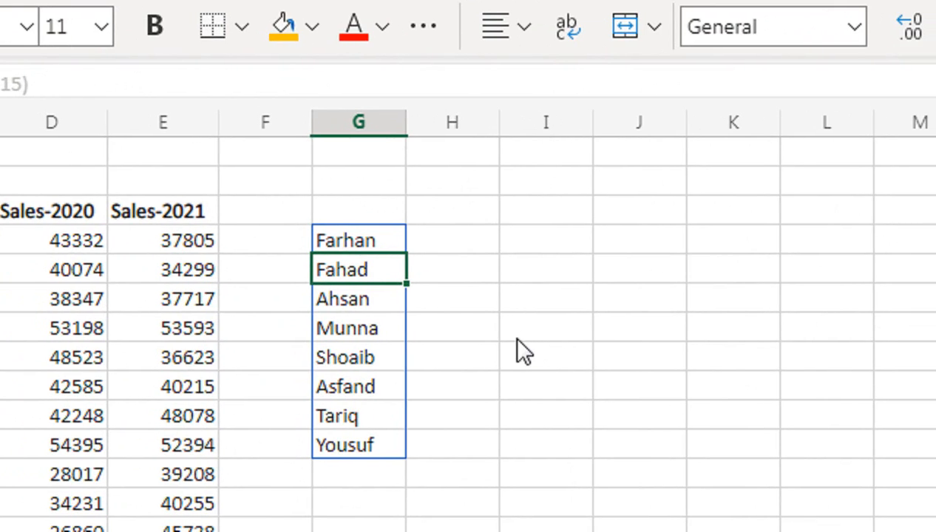
Start a SUMIF formula in H4, next to the first name in the unique list.
left_click(453, 238)
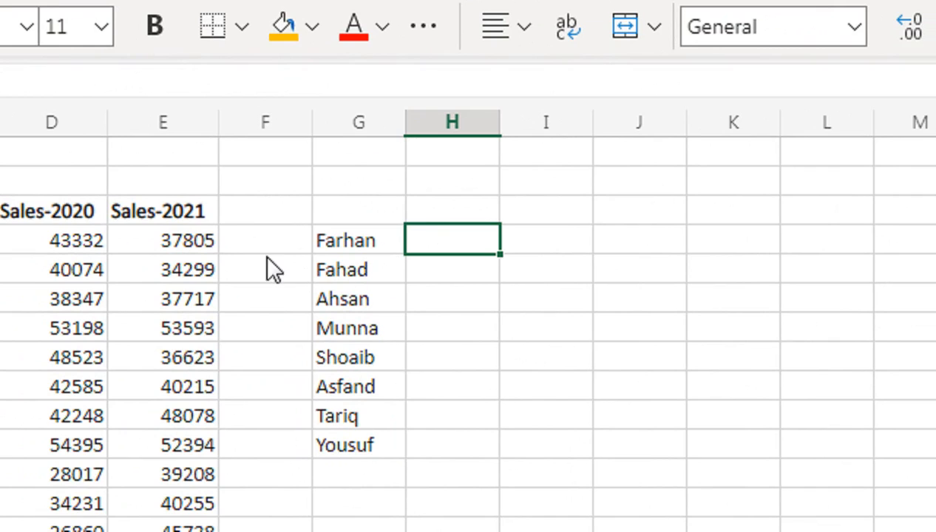
left_click(429, 255)
left_click(472, 249)
type("=sumi")
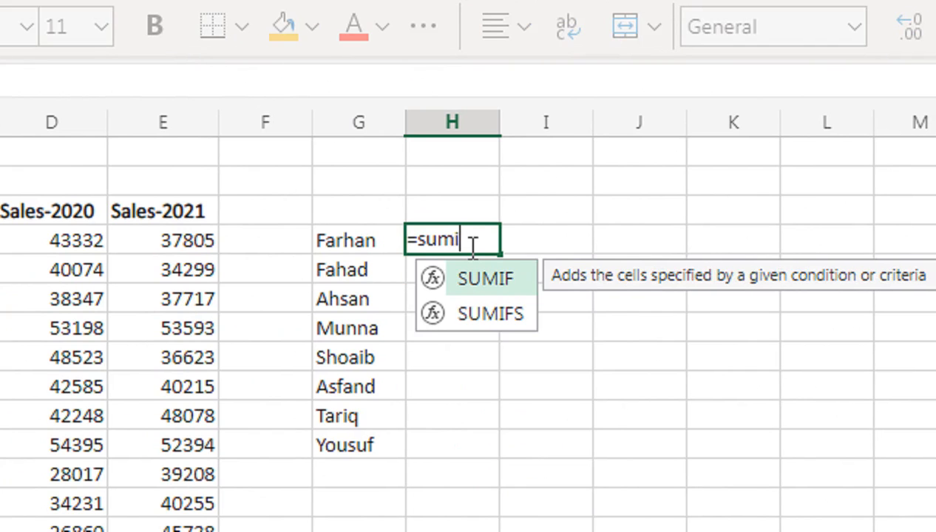
key("Tab")
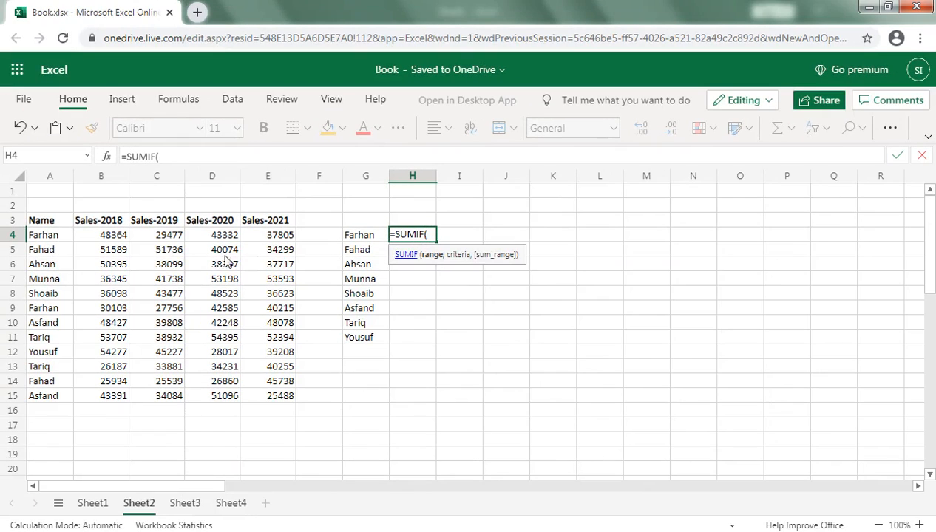
left_click(56, 241)
key("ctrl+shift+Down")
type(",")
key("BackSpace")
key("F4")
key("BackSpace")
key("BackSpace")
key("BackSpace")
key("BackSpace")
key("BackSpace")
key("BackSpace")
key("BackSpace")
key("BackSpace")
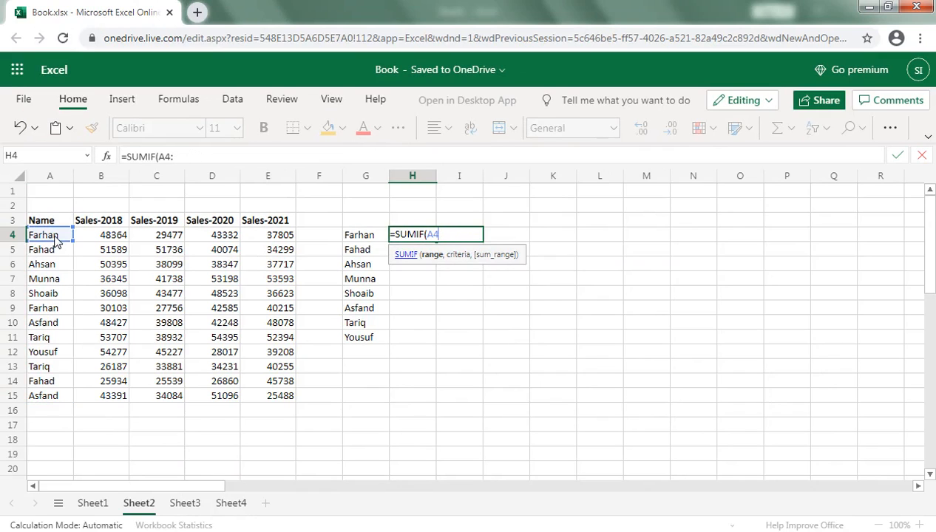
Give the H4 SUMIF formula the absolute range $A$4:$A$15 and G4 as its criteria.
left_click(48, 235)
type(":A15")
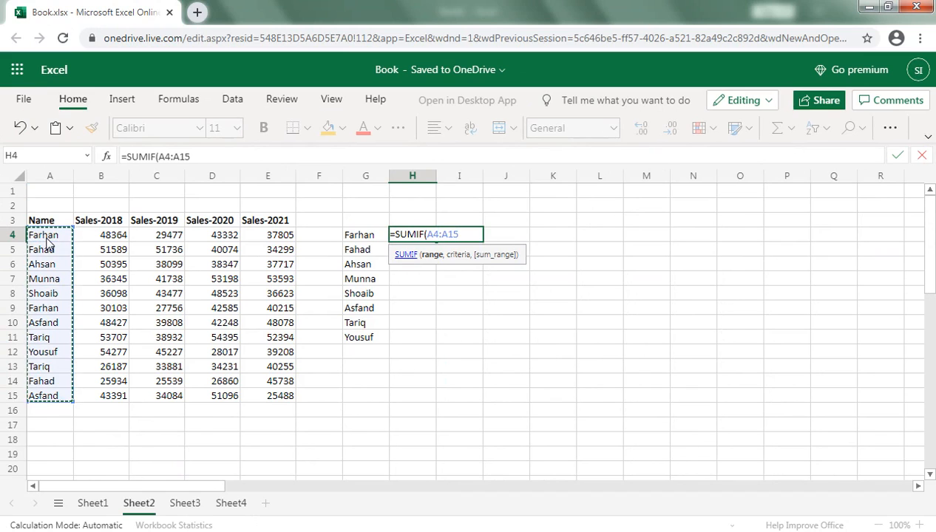
key("F4")
type(",")
key("Left")
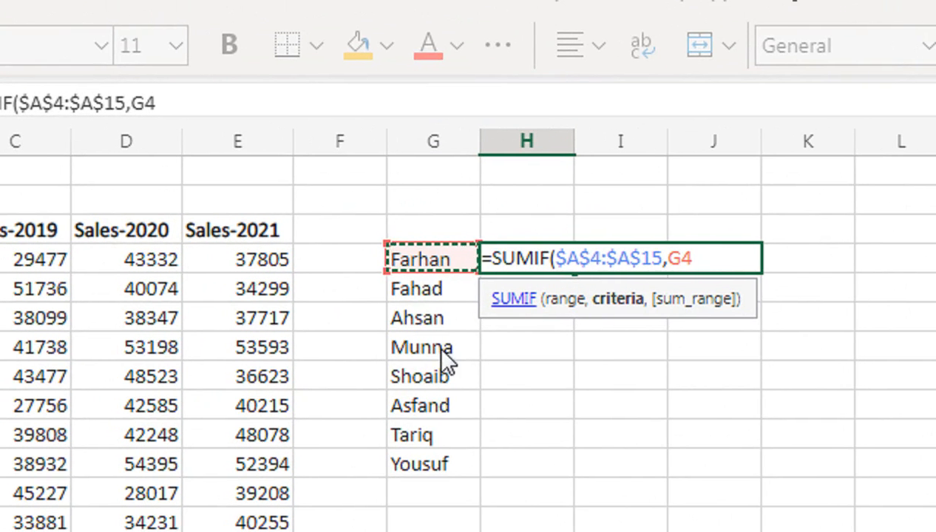
type(",")
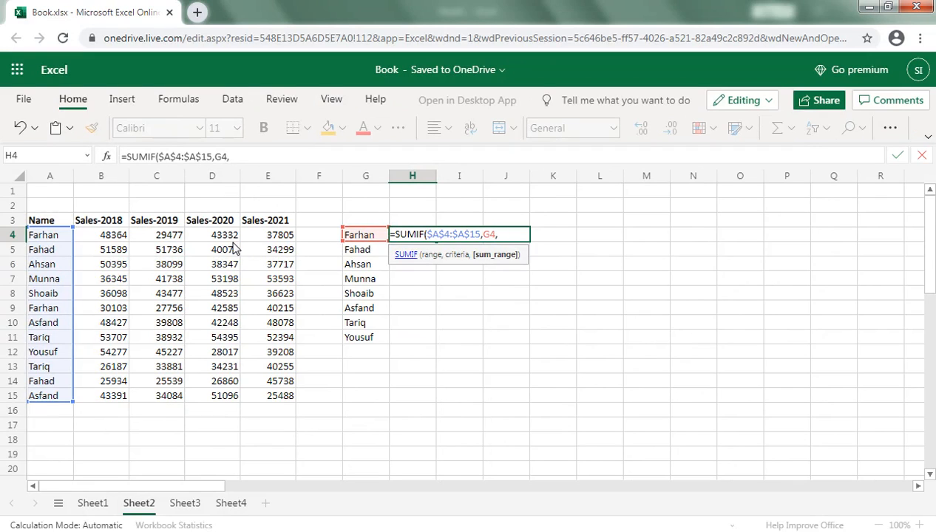
Complete the H4 SUMIF formula with B4:B15 as the sum range.
left_click(115, 236)
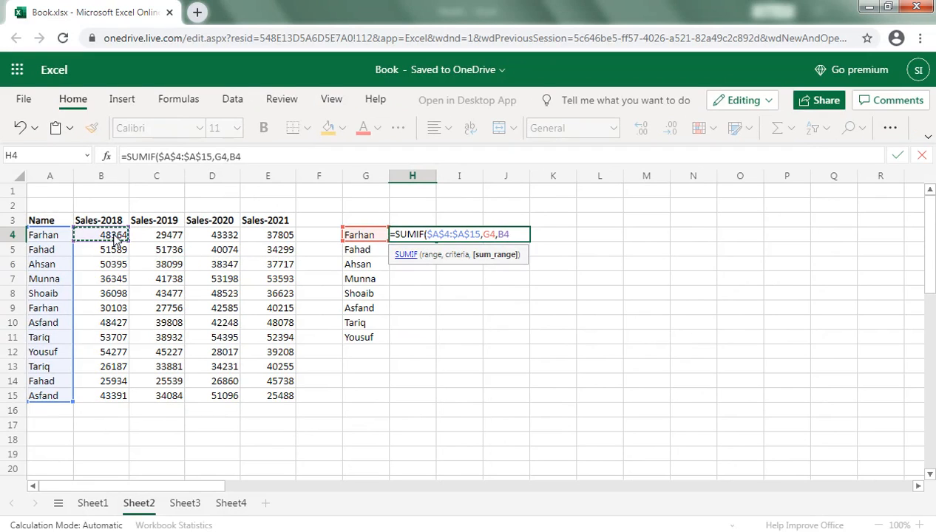
key("ctrl+shift+Down")
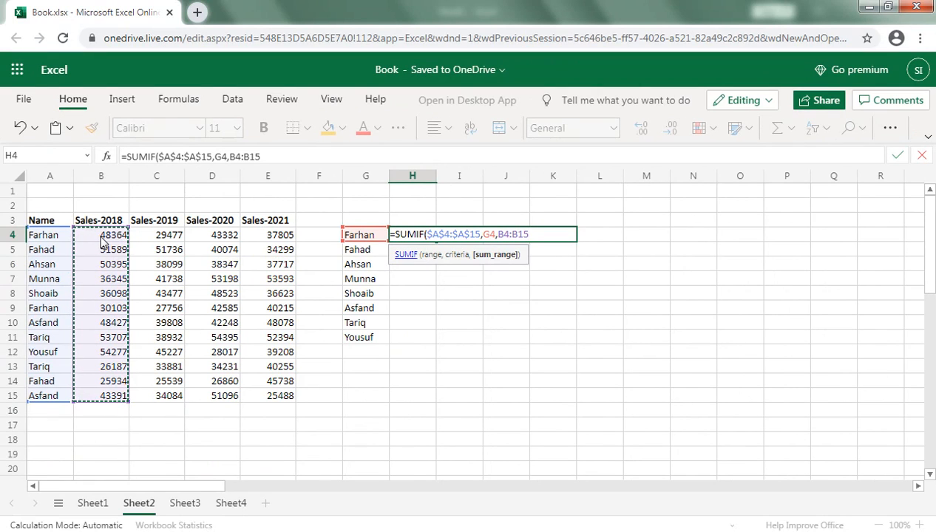
type(")")
key("Return")
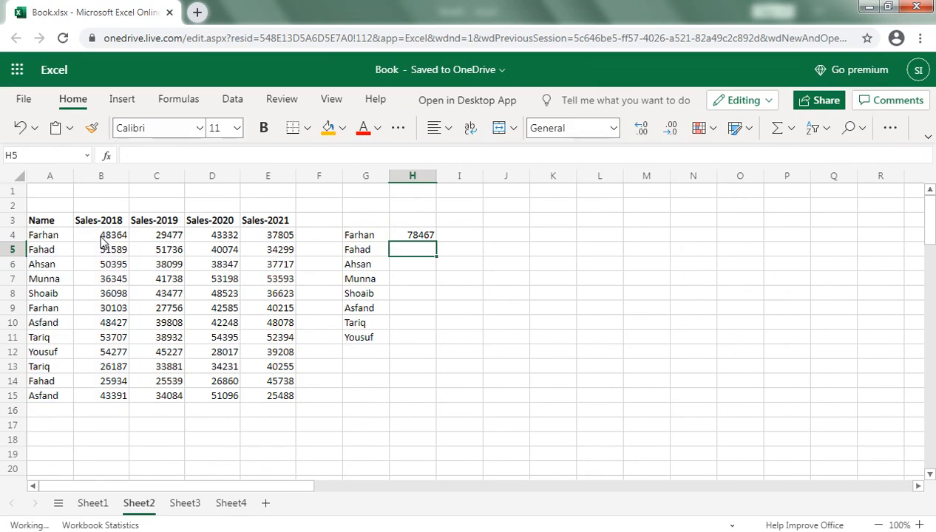
Cross-check the H4 result by adding B4 and B9 in cell I8.
left_click(417, 235)
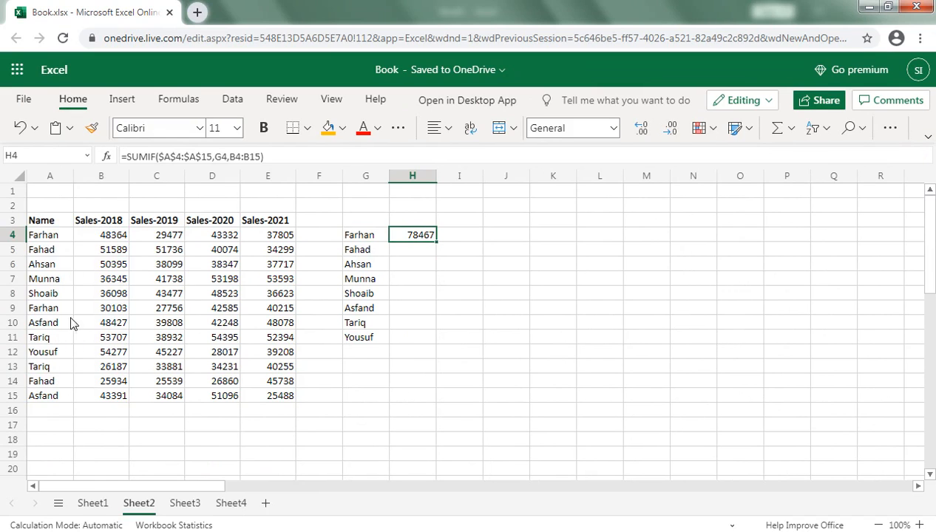
left_click(444, 294)
type("=")
left_click(111, 235)
type("+")
left_click(102, 310)
key("Return")
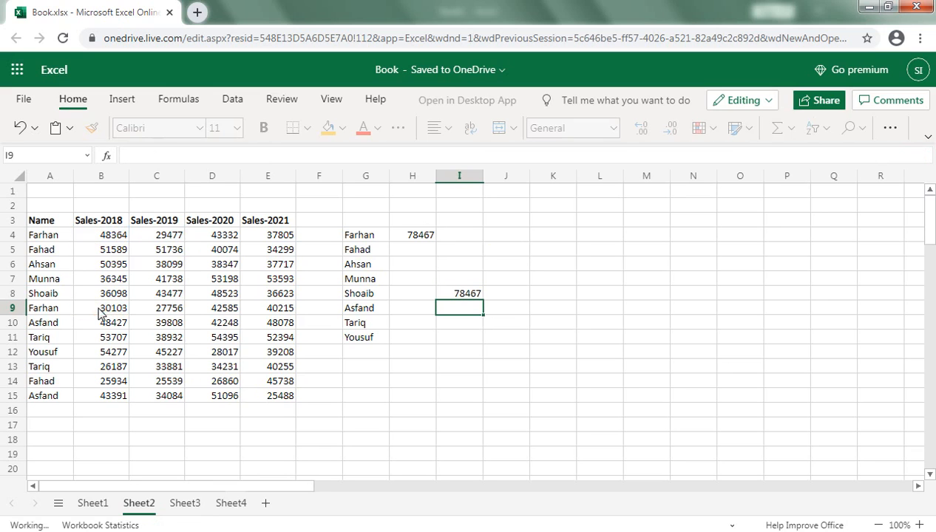
Clear the check calculation from I8 and leave I9 empty.
type("=")
key("BackSpace")
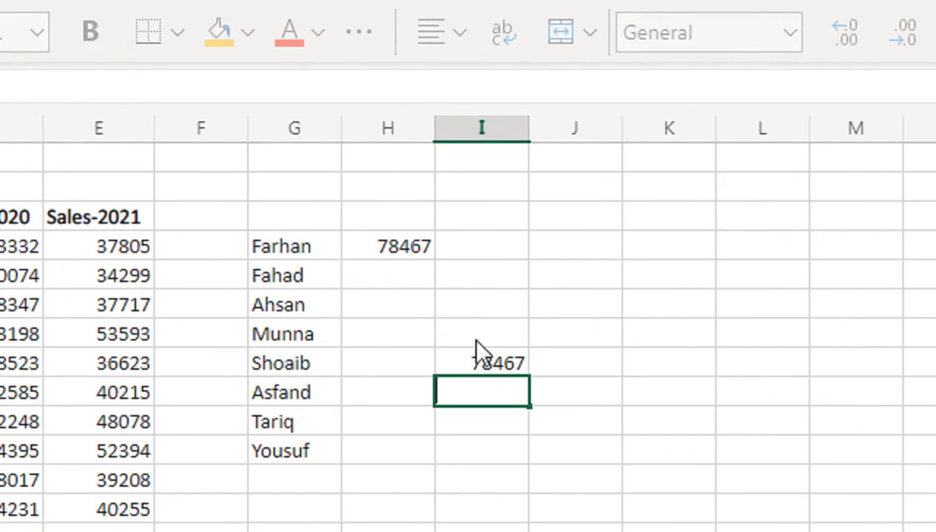
left_click(476, 351)
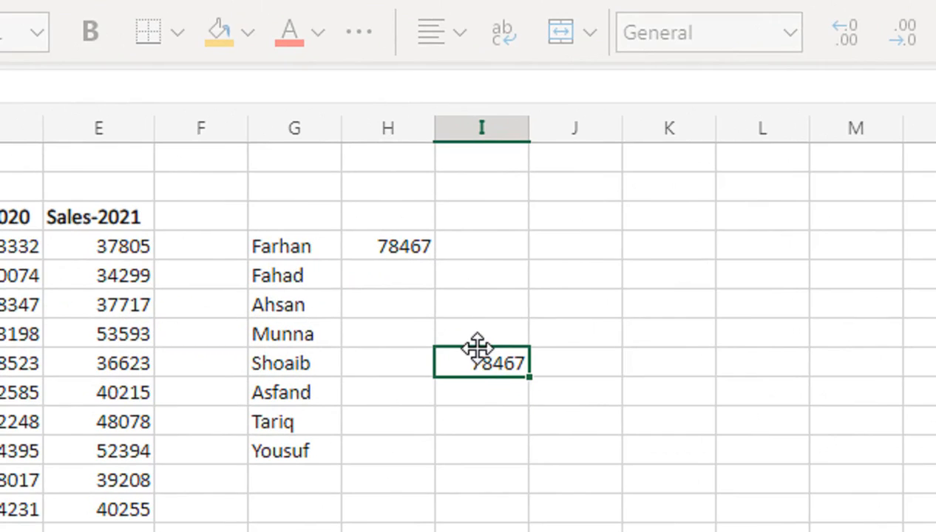
key("Delete")
Make the sum range in the H4 SUMIF formula absolute as $B$4:$B$15.
double_click(395, 245)
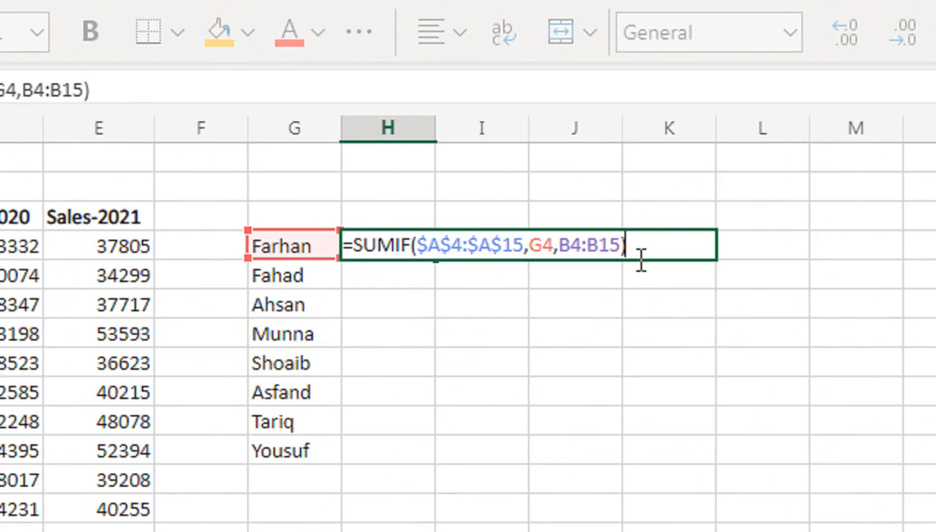
left_click(619, 244)
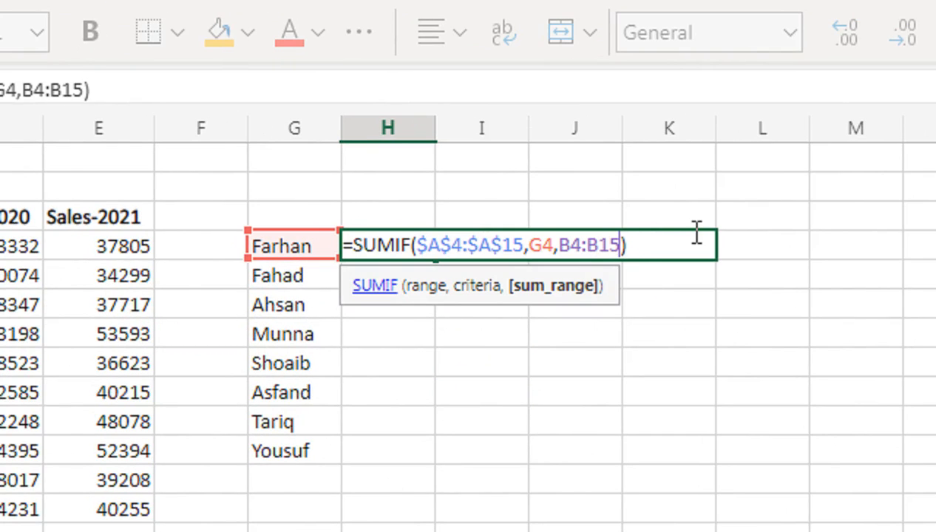
key("shift+Left")
key("shift+Left")
key("shift+Left")
key("shift+Left")
key("shift+Left")
key("shift+Left")
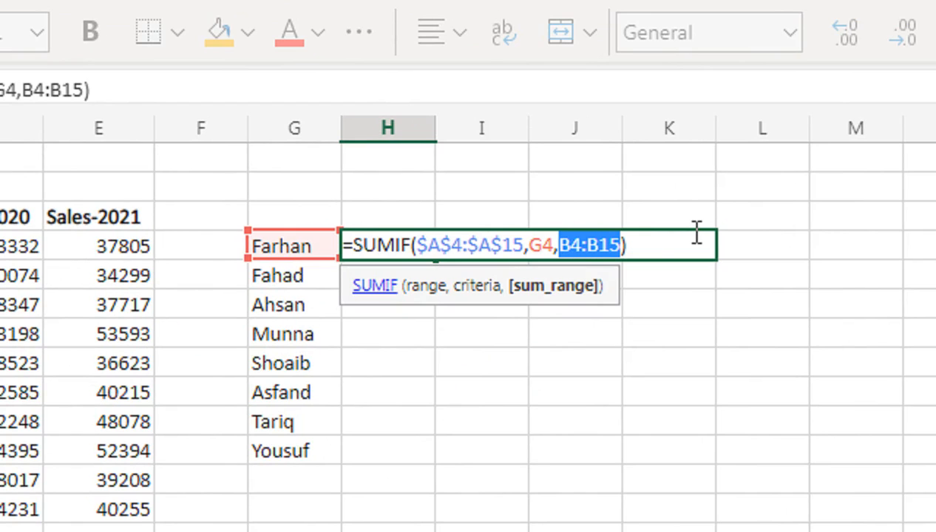
key("F4")
key("Return")
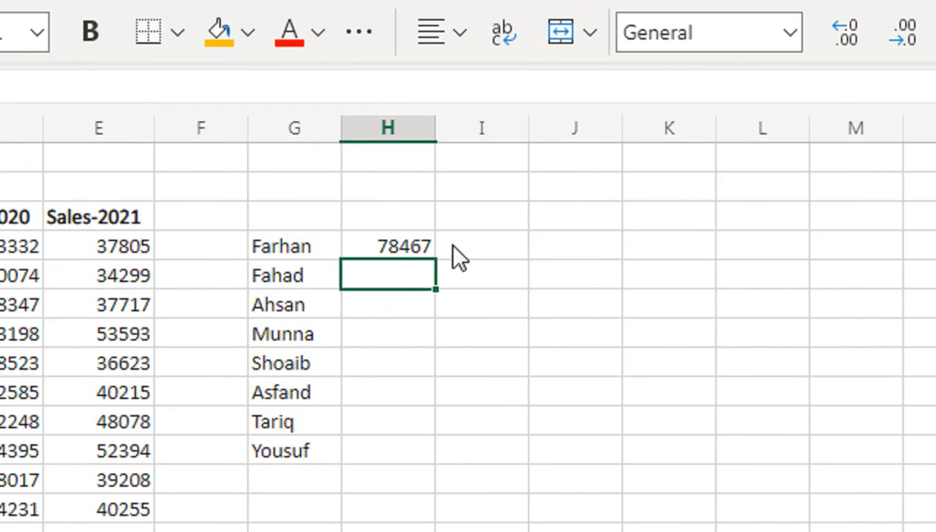
Fill the SUMIF formula from H4 down to H11 for all the unique names.
left_click(433, 251)
left_click_drag(436, 261, 409, 447)
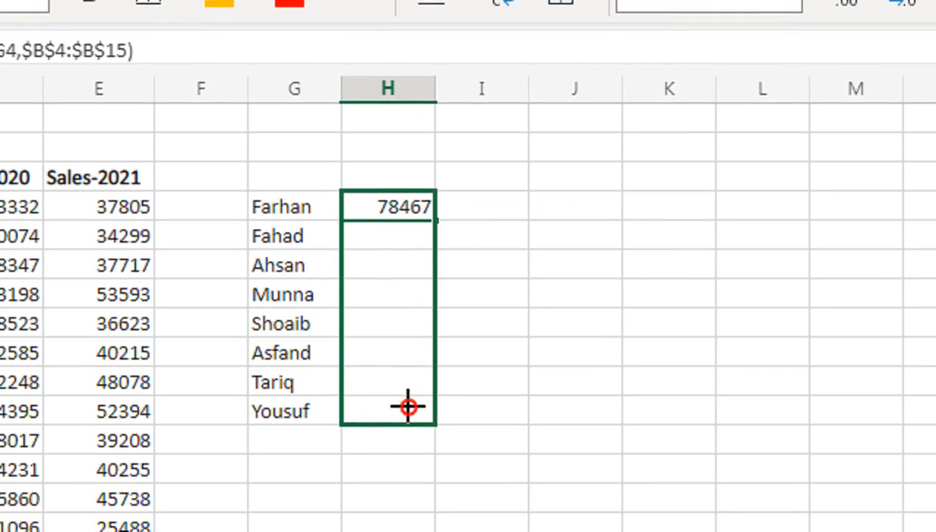
left_click_drag(408, 407, 409, 411)
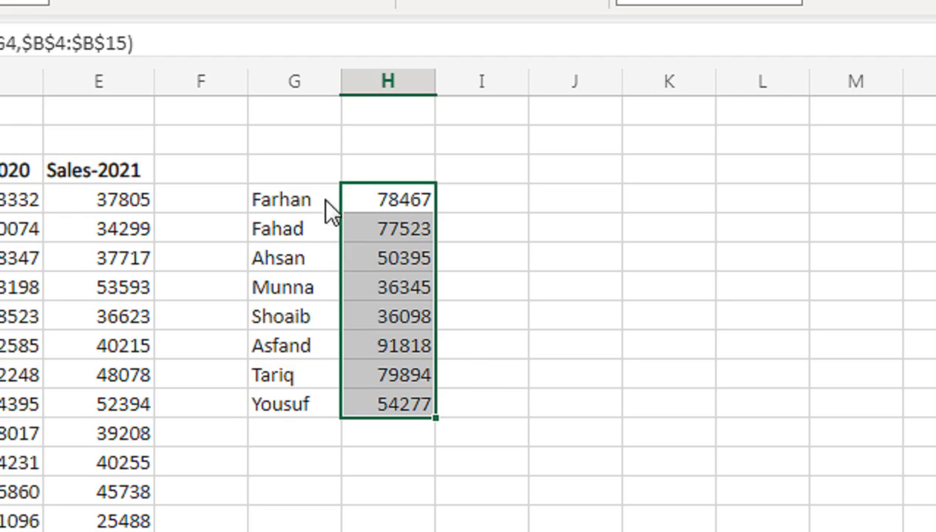
Add the headers Name in G3 and Sales-2018 in H3 above the summary table.
left_click(318, 179)
type("Name")
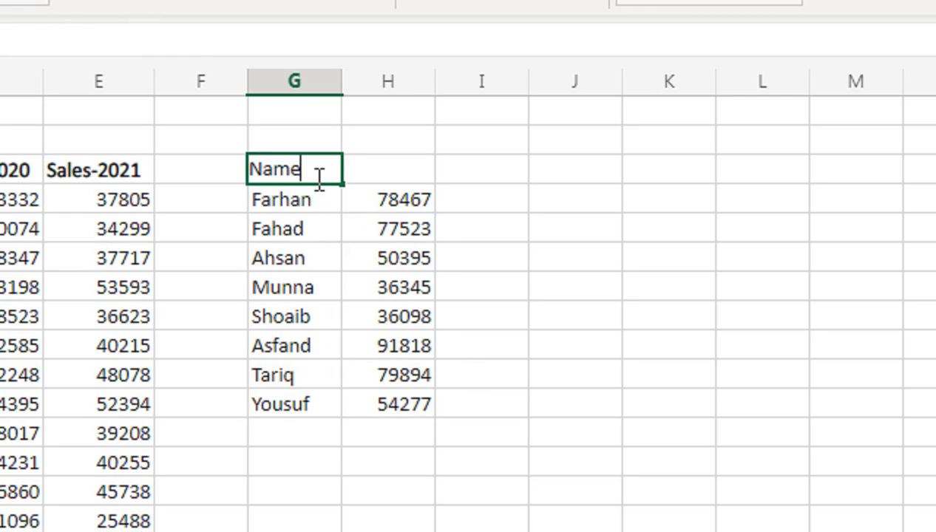
key("Tab")
type("Sa;es")
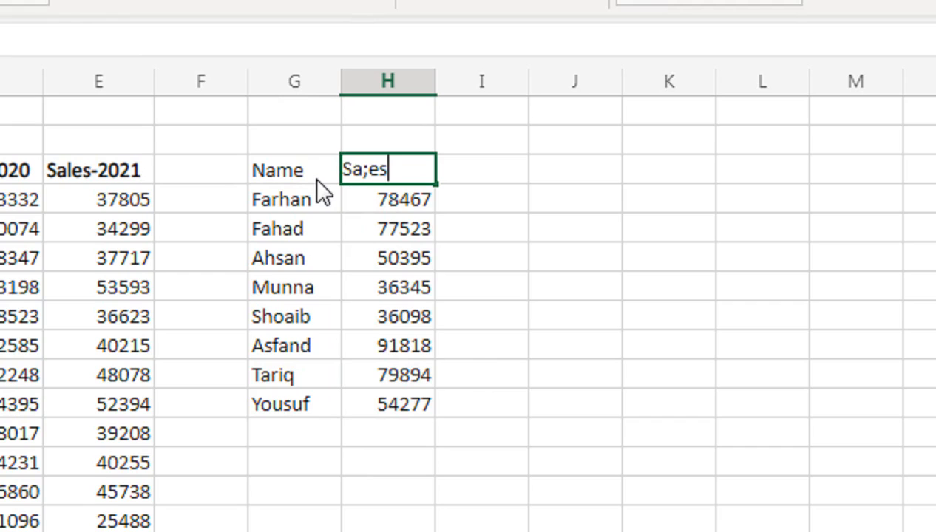
key("BackSpace")
key("BackSpace")
key("BackSpace")
type("les-2018")
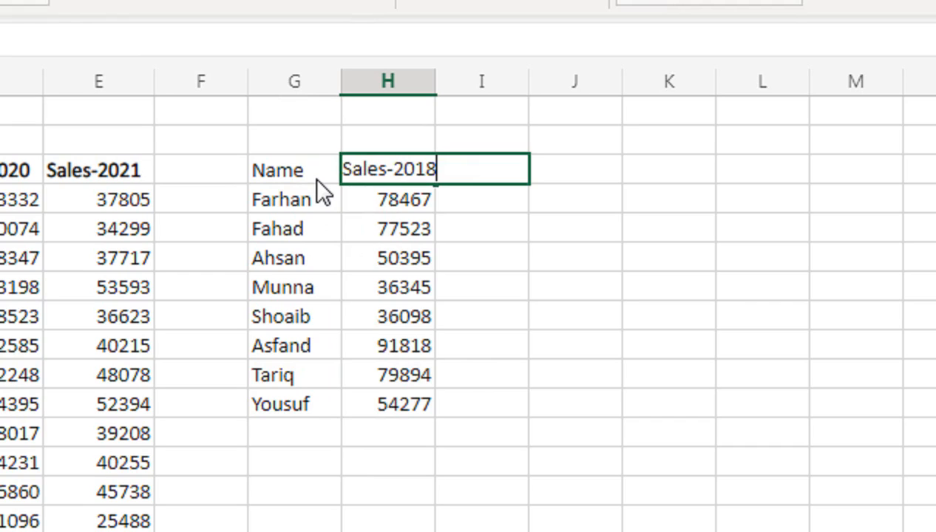
key("Return")
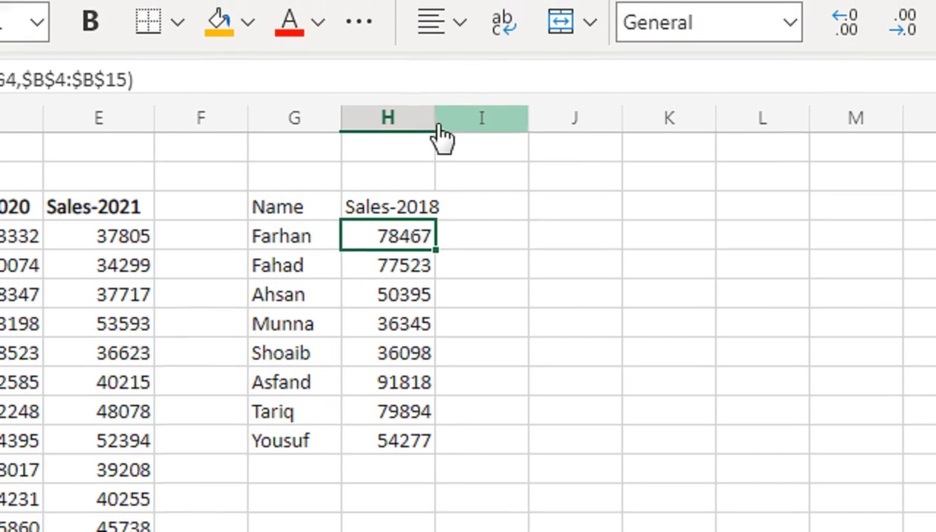
Widen column H slightly to fit the Sales-2018 header.
left_click_drag(436, 83, 441, 87)
left_click_drag(441, 135, 440, 133)
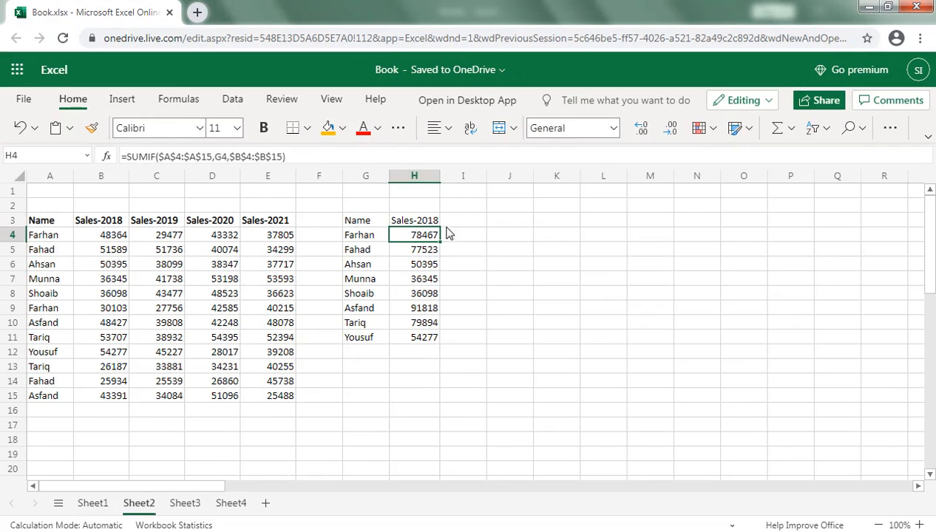
left_click(472, 247)
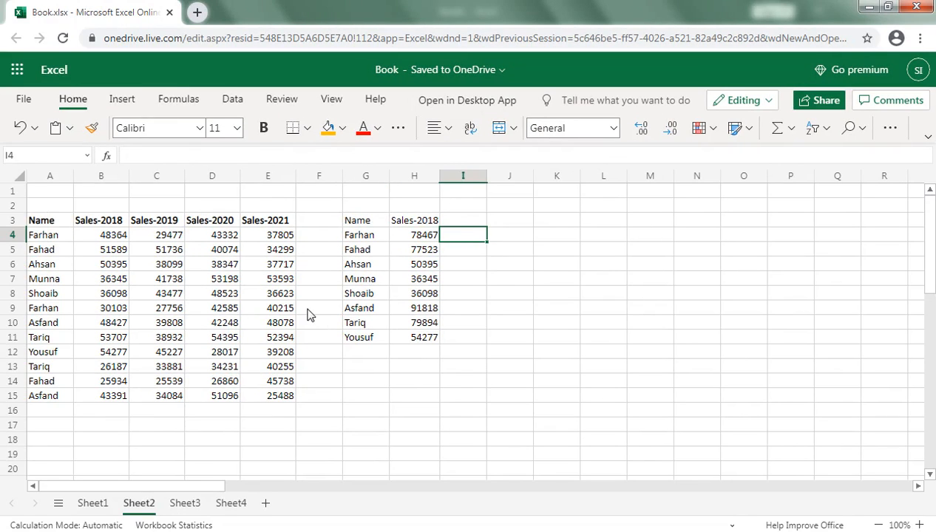
Start a SORT formula in F3 of Sheet3 with A2:C14 as the array.
left_click(185, 503)
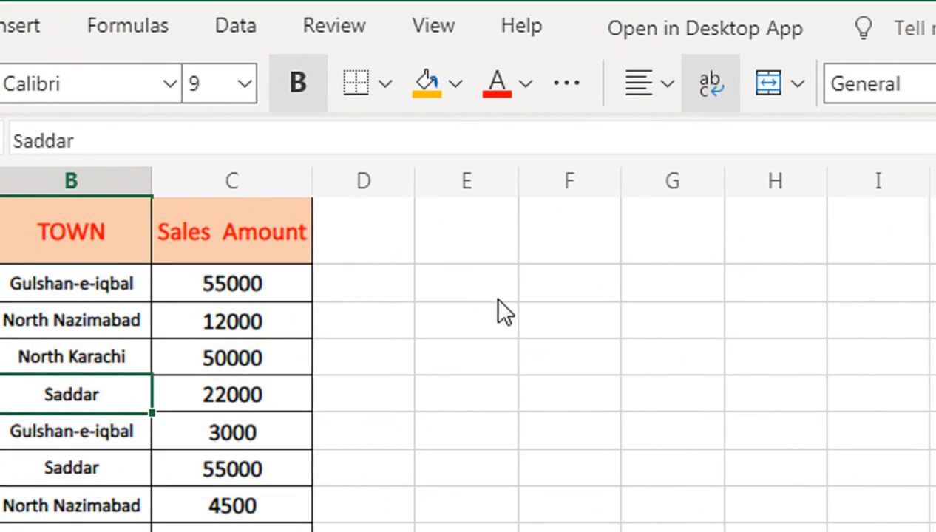
left_click(540, 307)
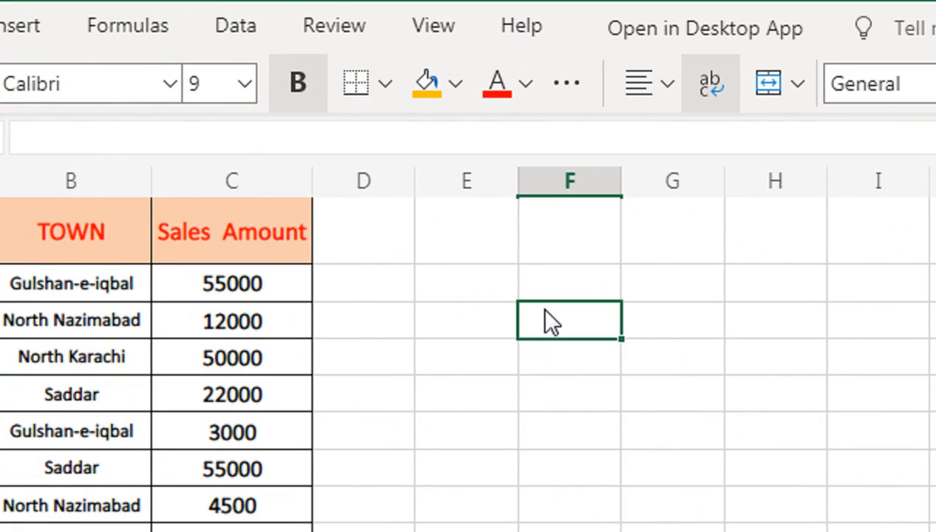
type("=sert")
key("Tab")
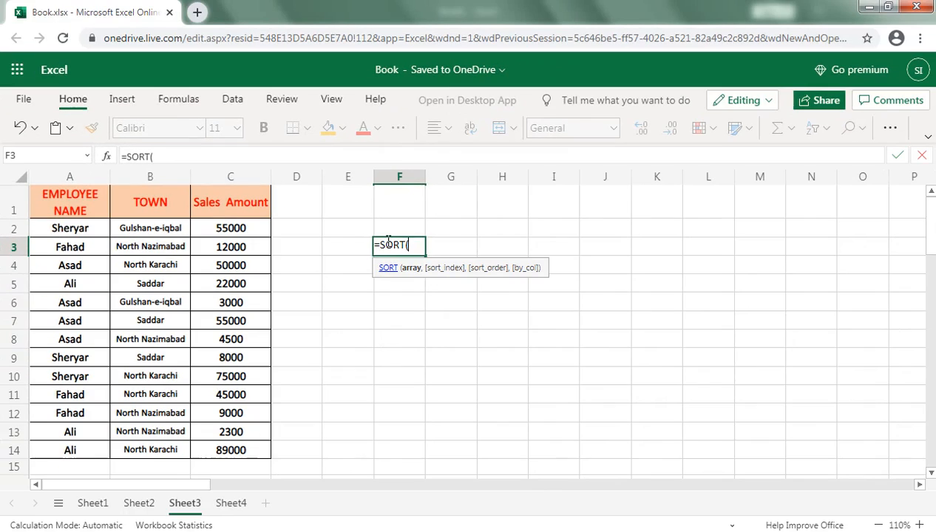
key("Left")
key("Left")
key("Left")
key("Left")
key("Left")
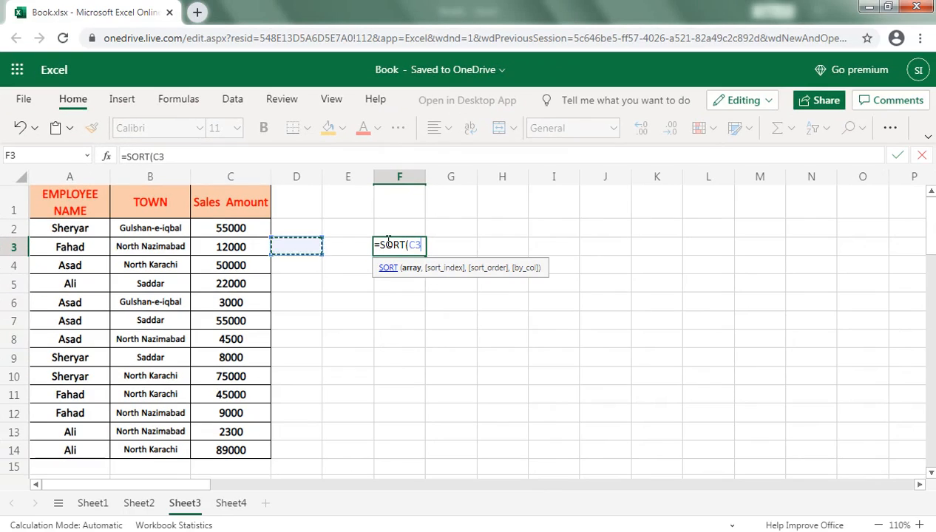
key("Up")
key("Up")
key("Down")
key("ctrl+shift+End")
type(",")
key("Left")
key("Left")
key("BackSpace")
key("BackSpace")
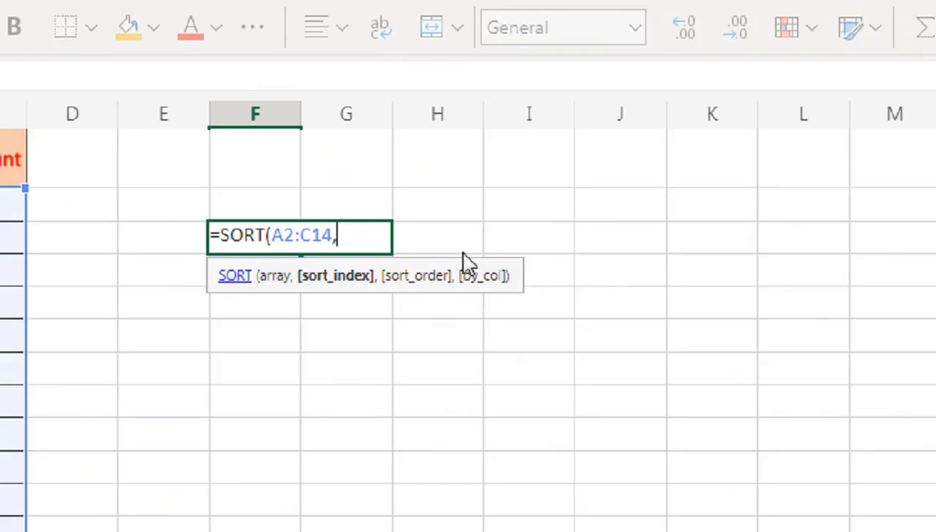
Complete the F3 SORT formula with sort index 1 and sort order 1.
type("1,")
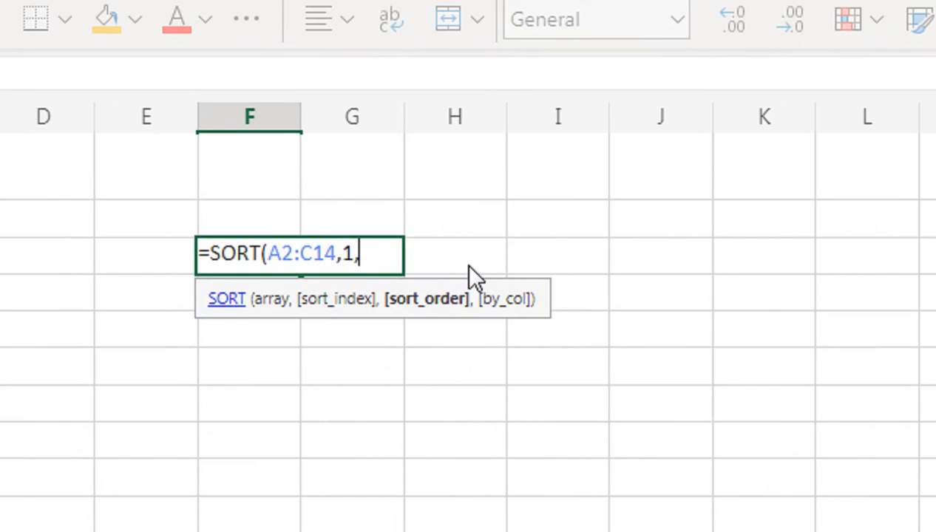
type("1")
type(")")
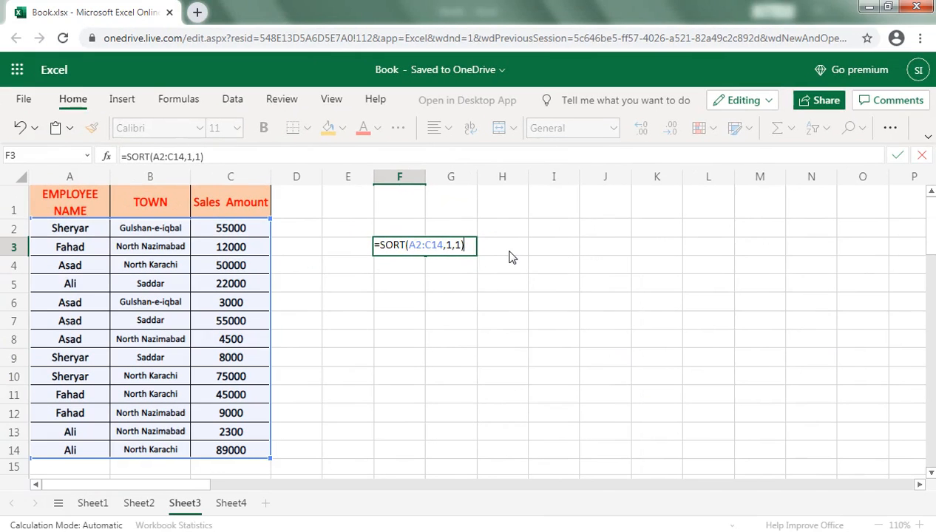
key("Return")
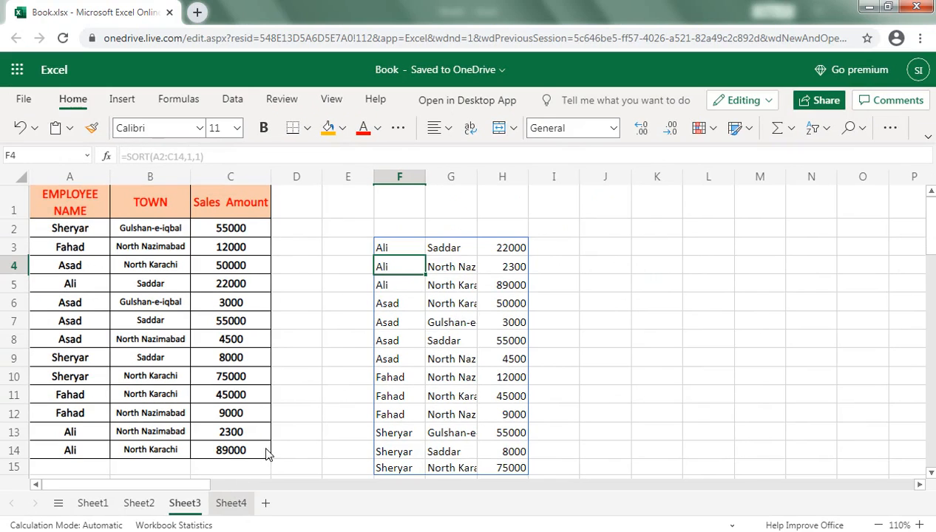
Add list data validation to F4 of Sheet4, using the employee names in column B as the source, and check its choices.
left_click(231, 503)
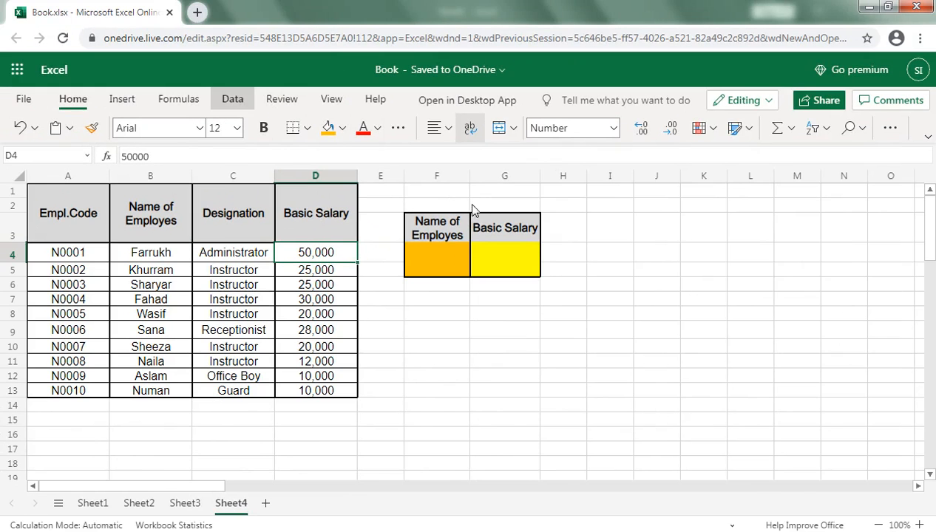
left_click(434, 251)
left_click(818, 133)
left_click(459, 238)
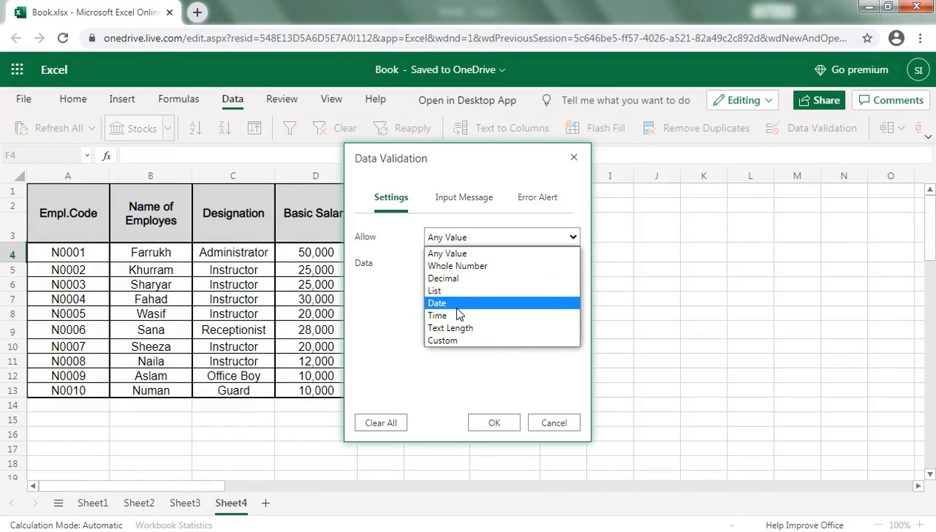
left_click(443, 291)
left_click(445, 291)
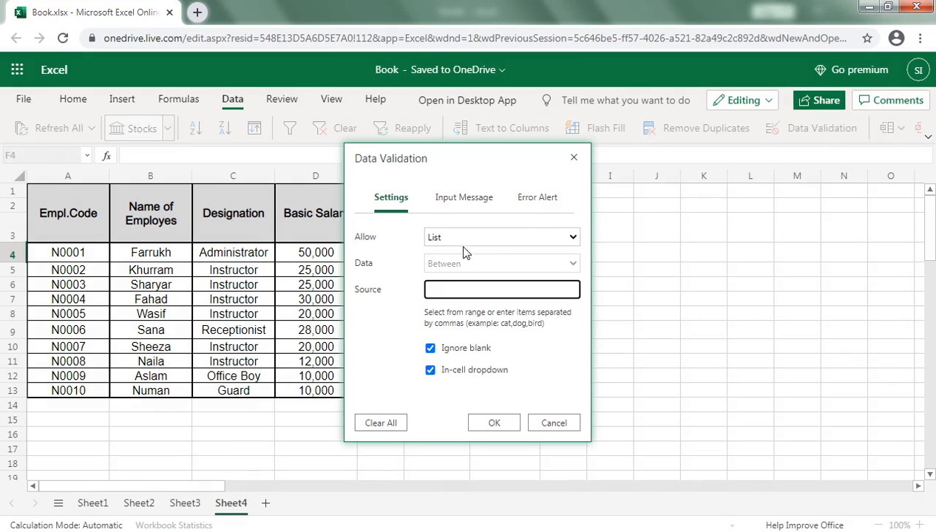
left_click_drag(134, 253, 136, 391)
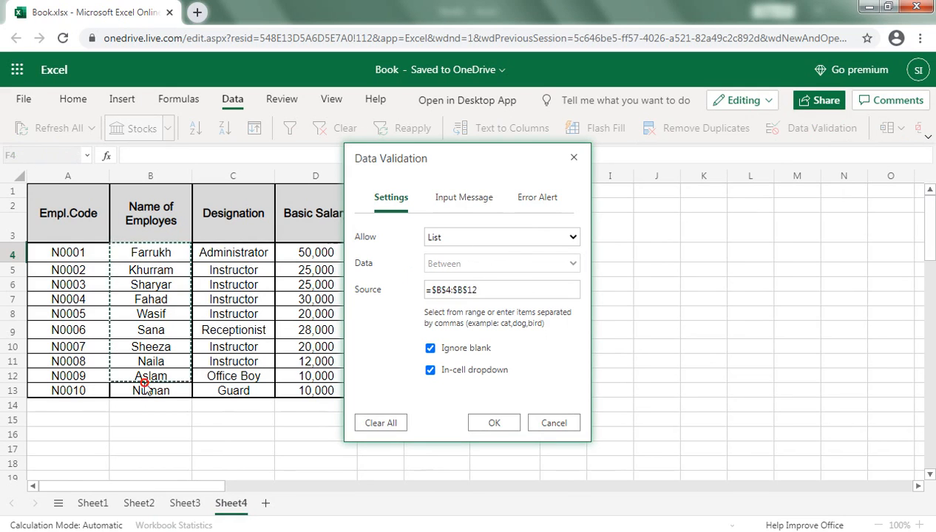
left_click(495, 425)
left_click(477, 253)
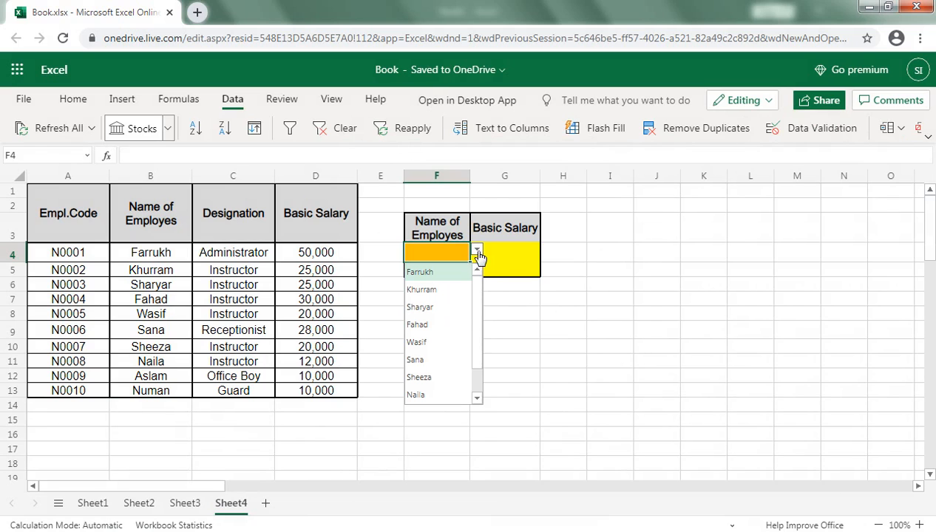
left_click(491, 312)
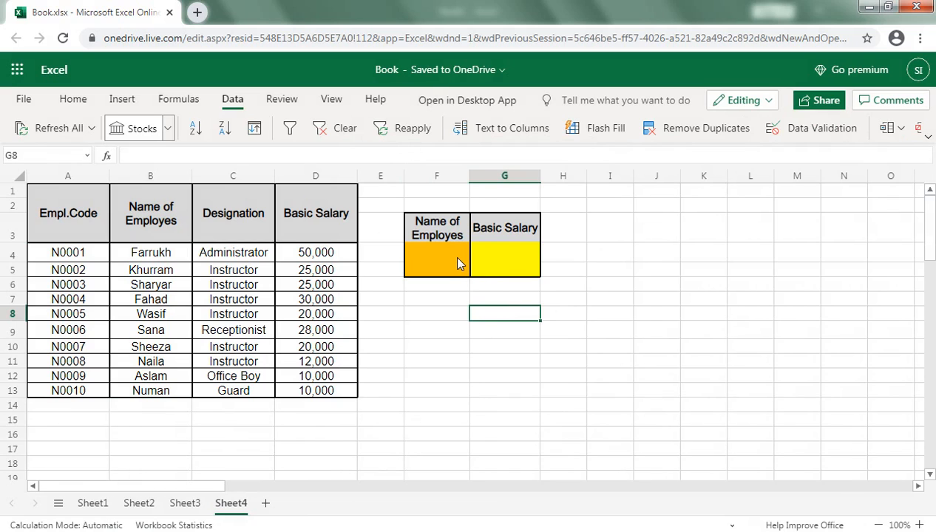
left_click(457, 258)
left_click_drag(470, 263, 475, 275)
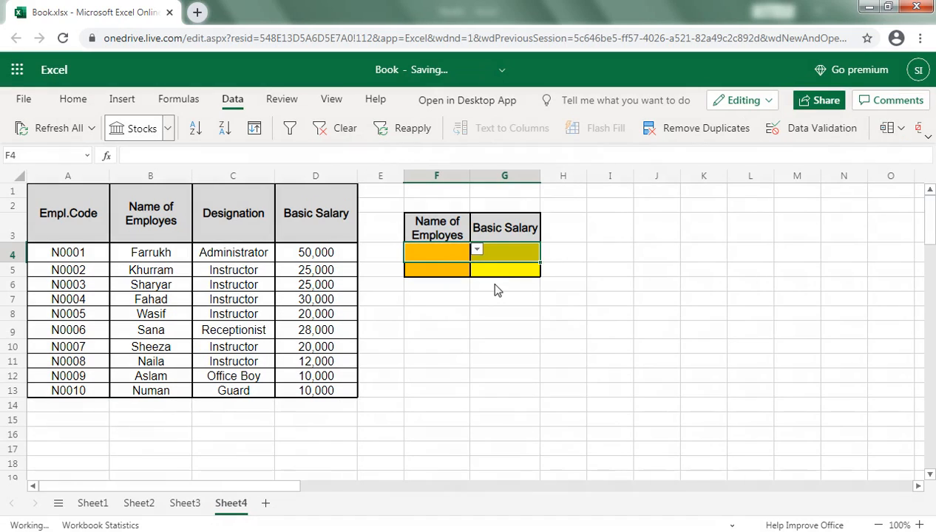
key("ctrl+z")
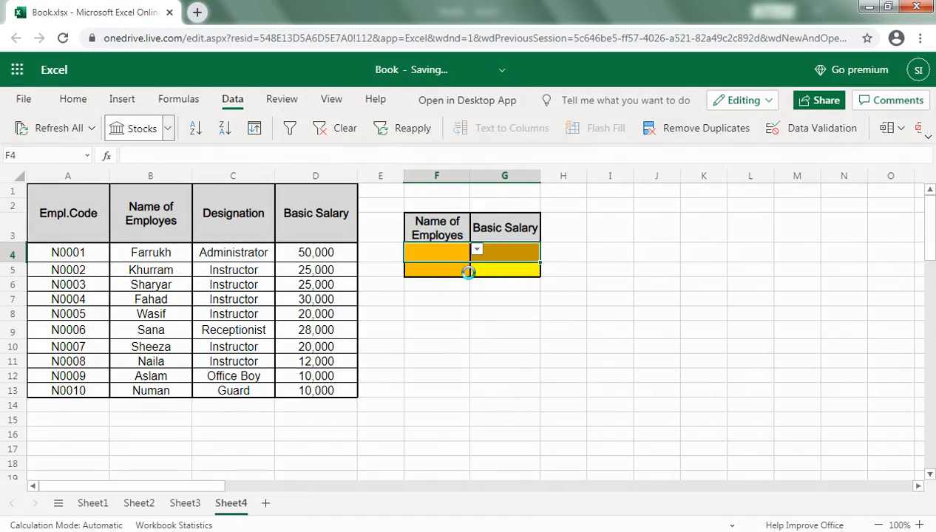
Choose the first employee name from the validation list in F4.
left_click(491, 252)
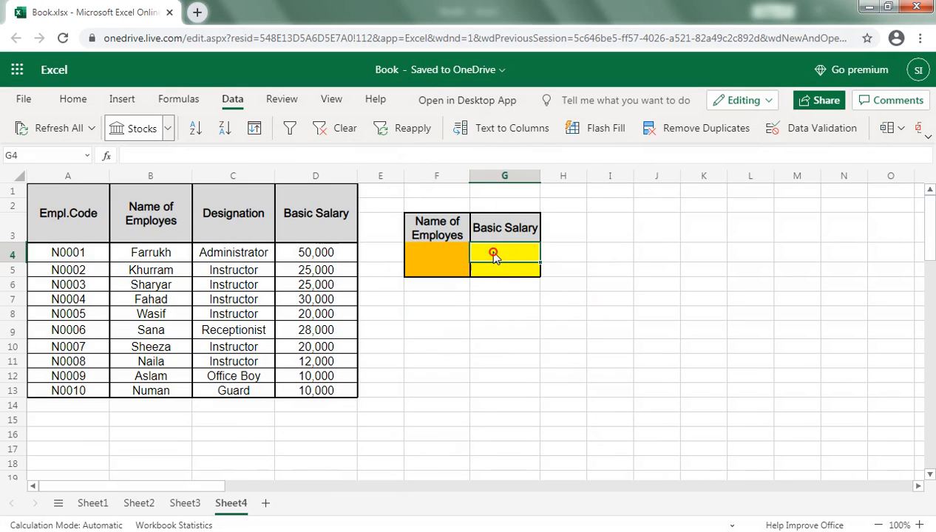
left_click(458, 273)
left_click(461, 257)
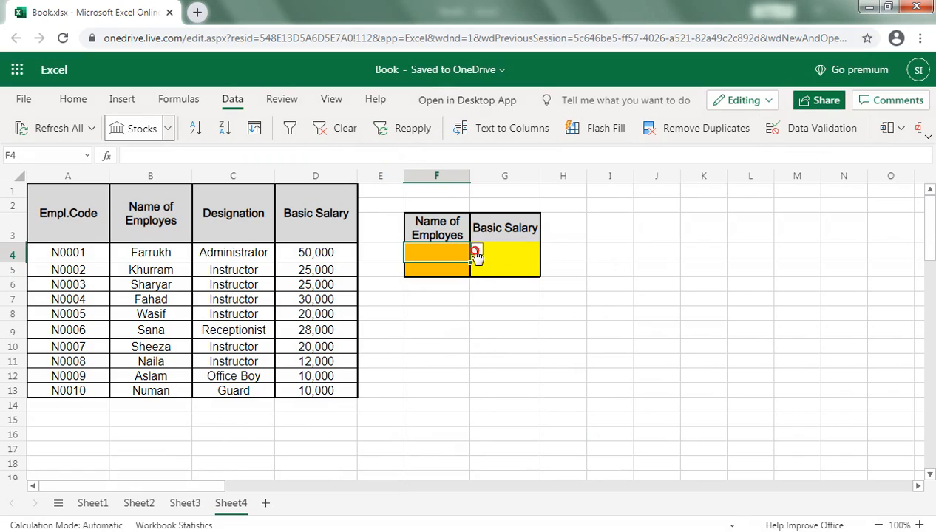
left_click(477, 250)
left_click(444, 274)
Start an XLOOKUP formula in G4 with F4 as the lookup value.
left_click(490, 251)
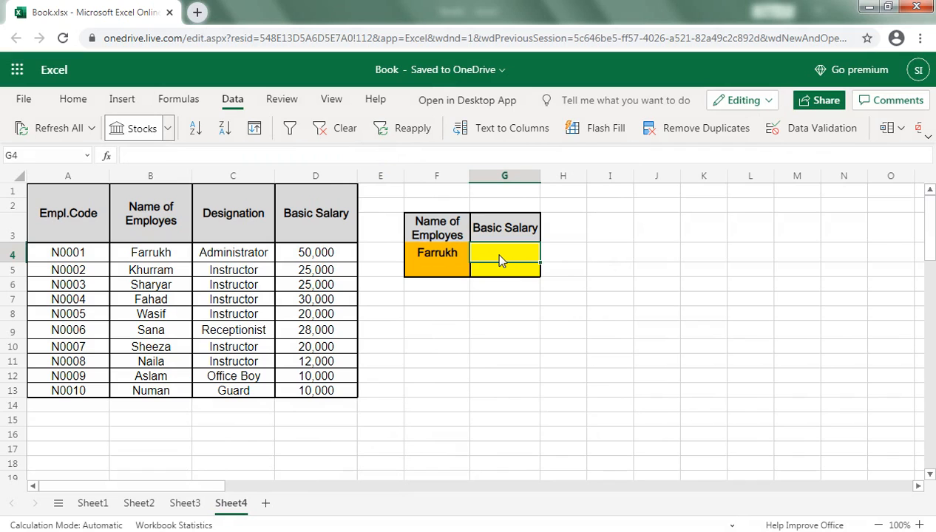
type("=")
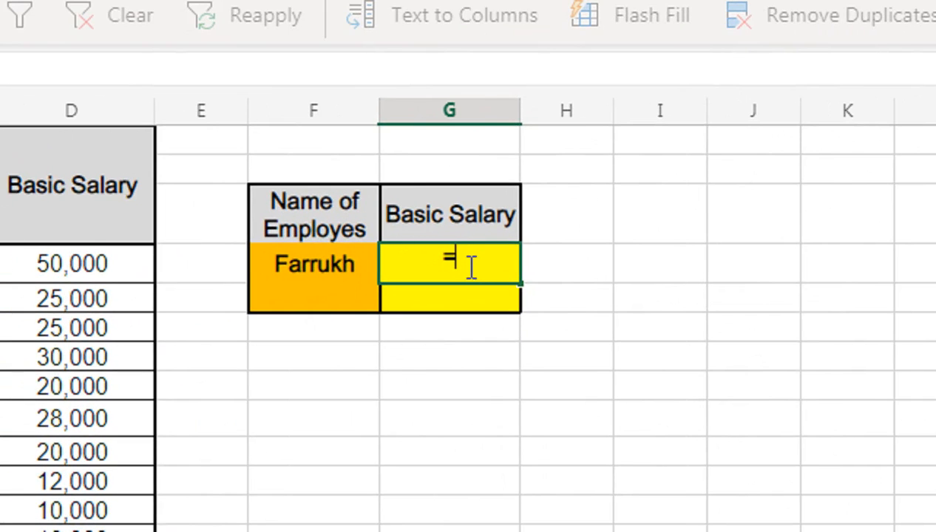
type("xl")
key("Tab")
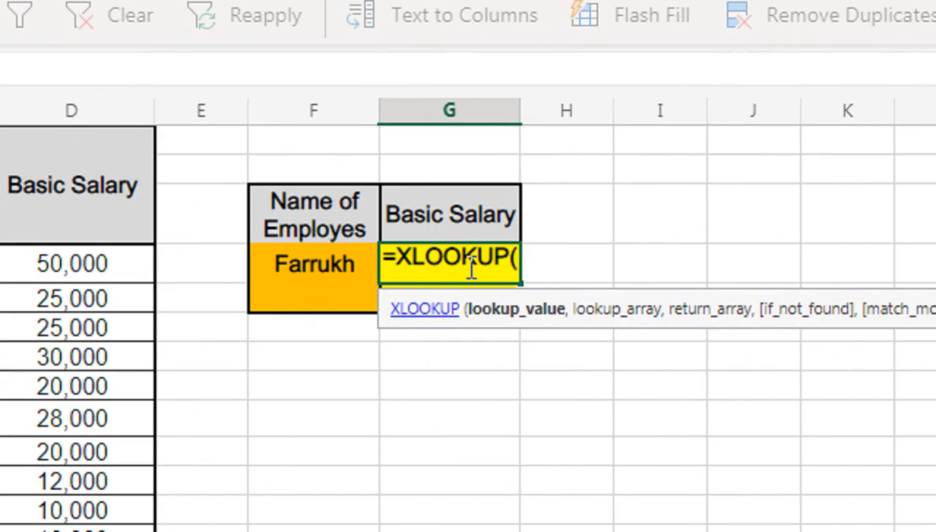
left_click(346, 268)
type(",")
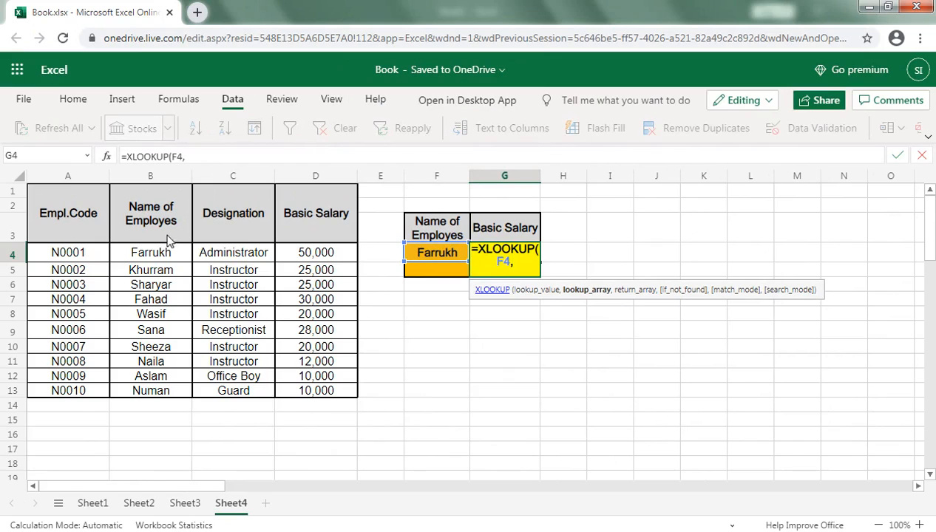
Complete the G4 XLOOKUP formula with lookup array B4:B13 and return array D4:D13.
left_click(148, 220)
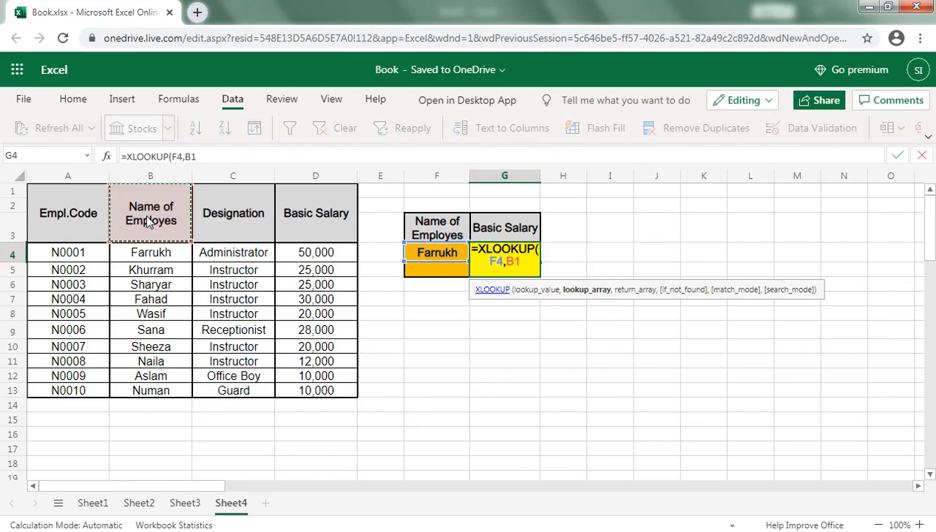
key("Down")
key("ctrl+shift+Down")
type(",")
left_click(328, 252)
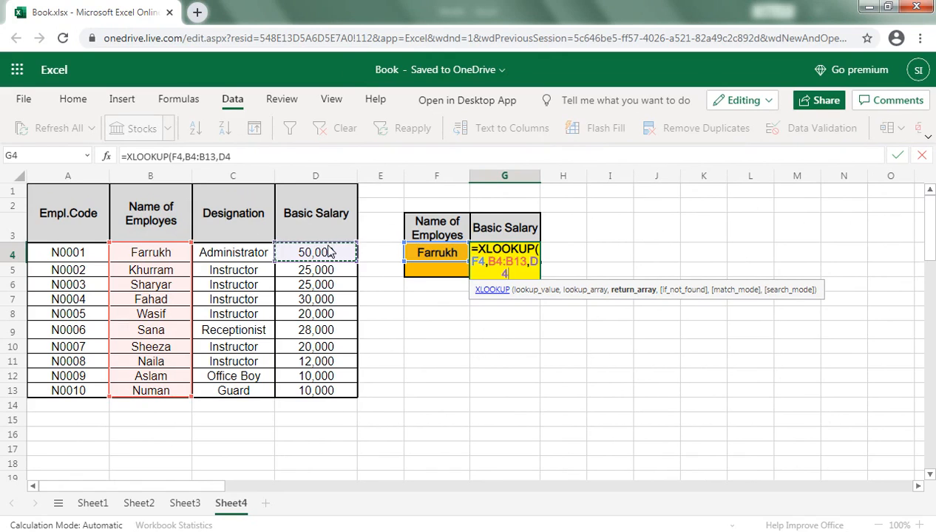
key("ctrl+shift+Down")
type(")")
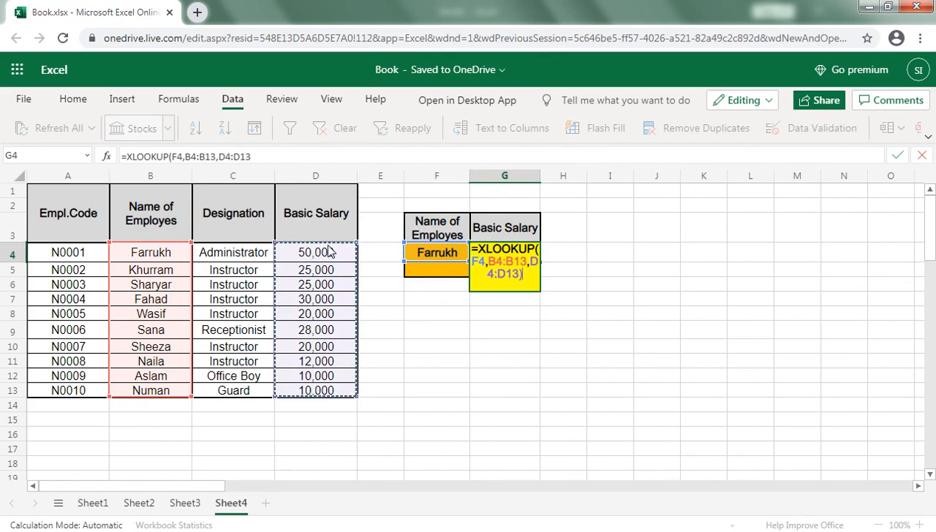
key("Return")
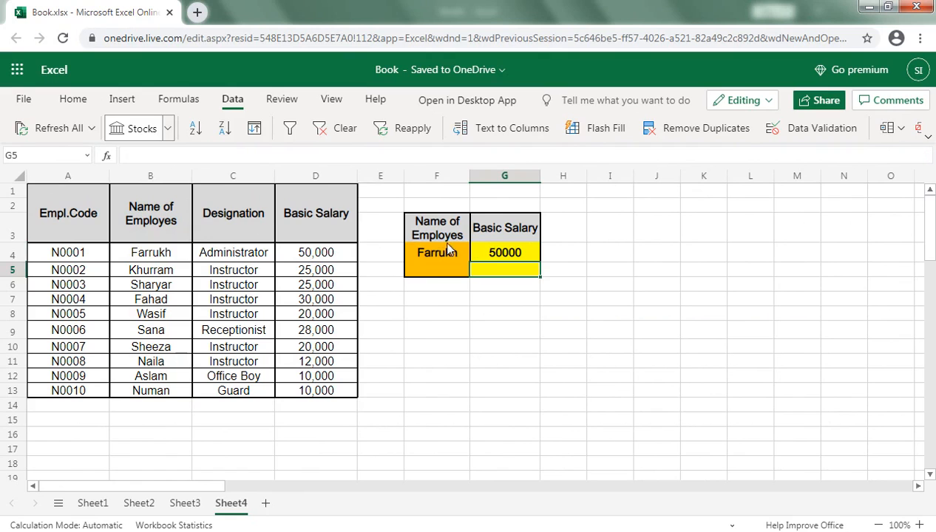
Start a VLOOKUP formula in H4 with F4 as the lookup value.
left_click(436, 254)
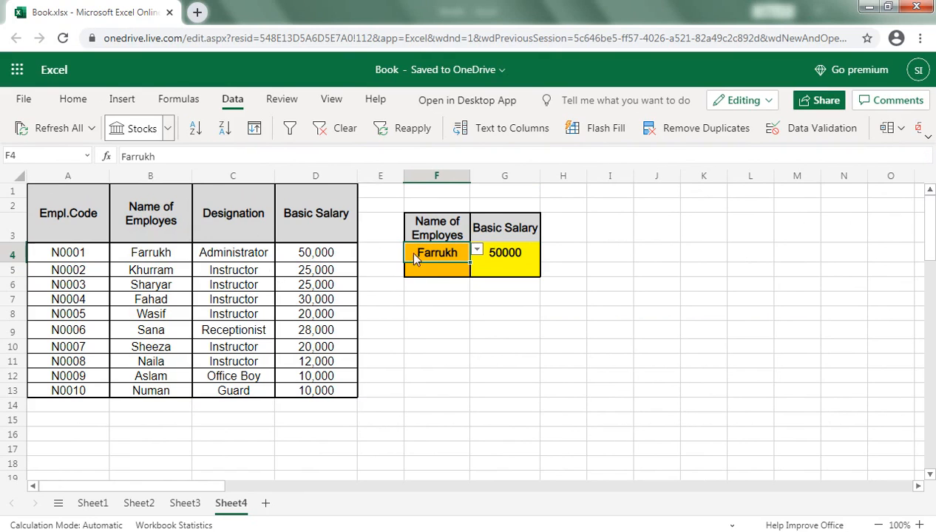
left_click(520, 256)
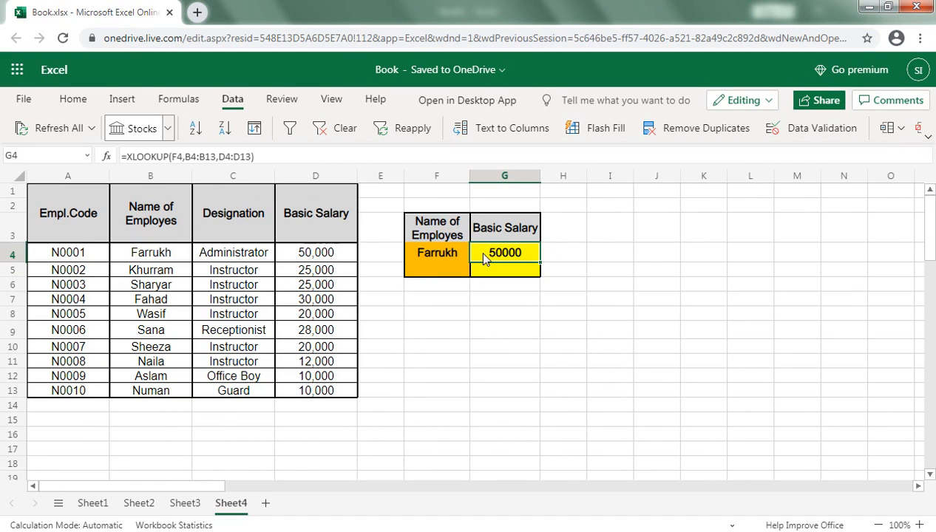
left_click(576, 261)
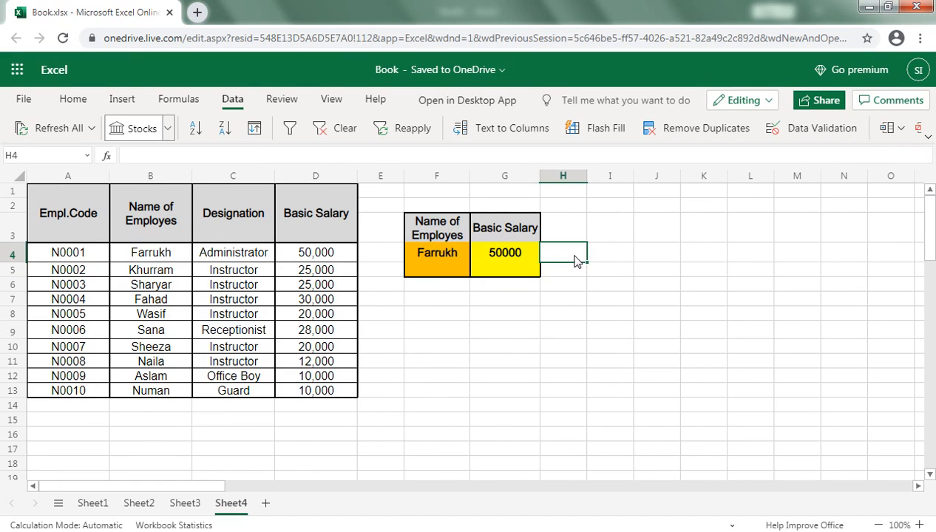
type("=vl")
key("Tab")
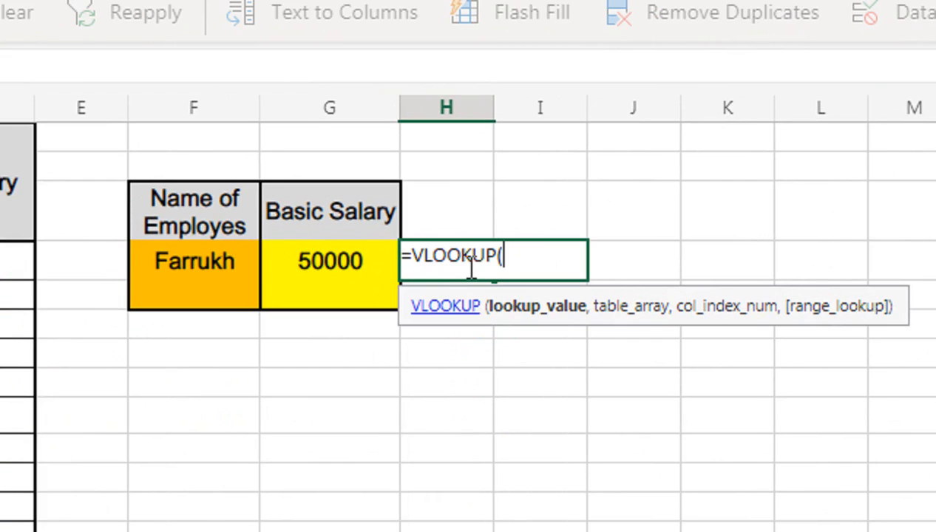
left_click(224, 261)
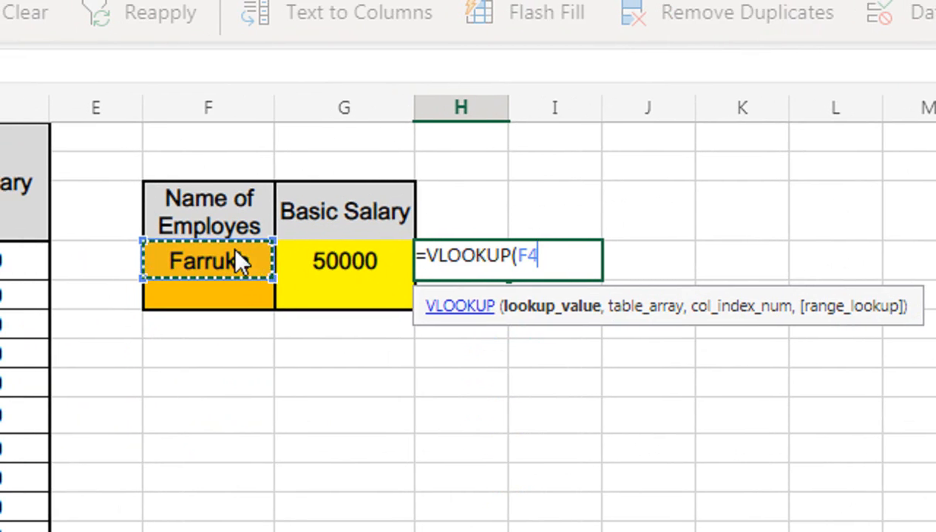
type(",")
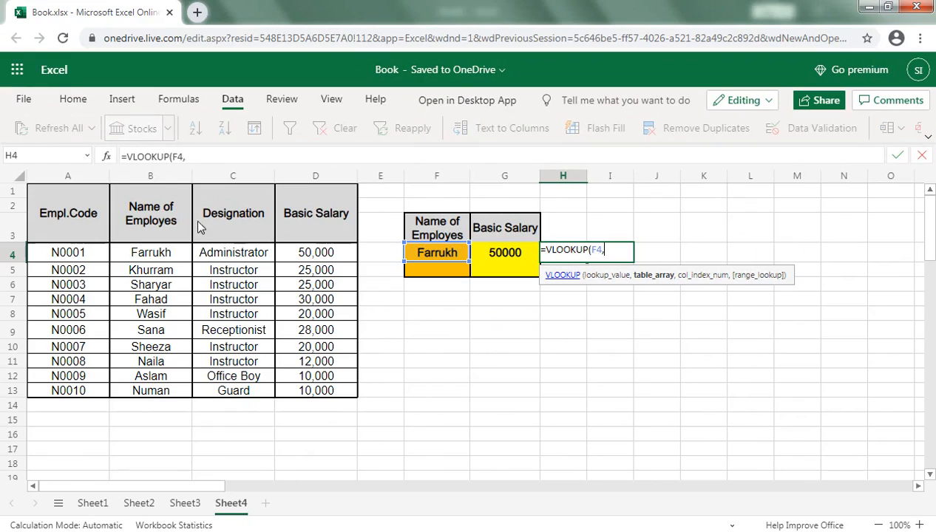
Set B1:D13 as the table array of the VLOOKUP formula in H4.
left_click_drag(232, 225, 171, 222)
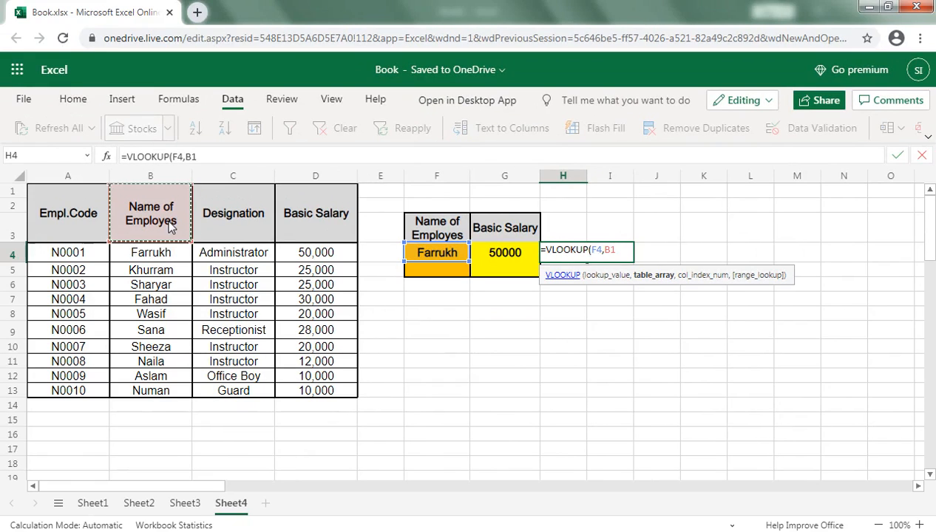
key("shift+Right")
key("shift+Down")
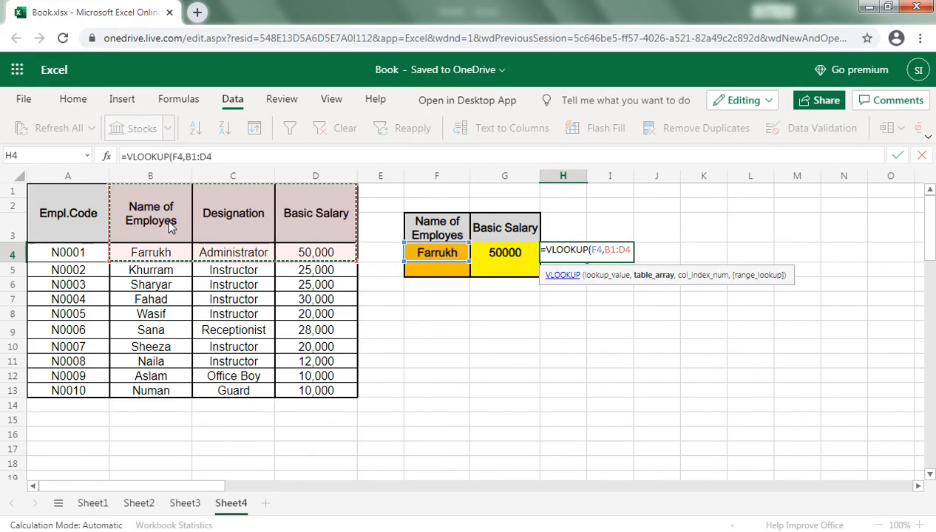
key("shift+Down")
key("shift+Down")
key("shift+Down")
key("shift+Down")
key("shift+Down")
key("shift+Down")
key("shift+Down")
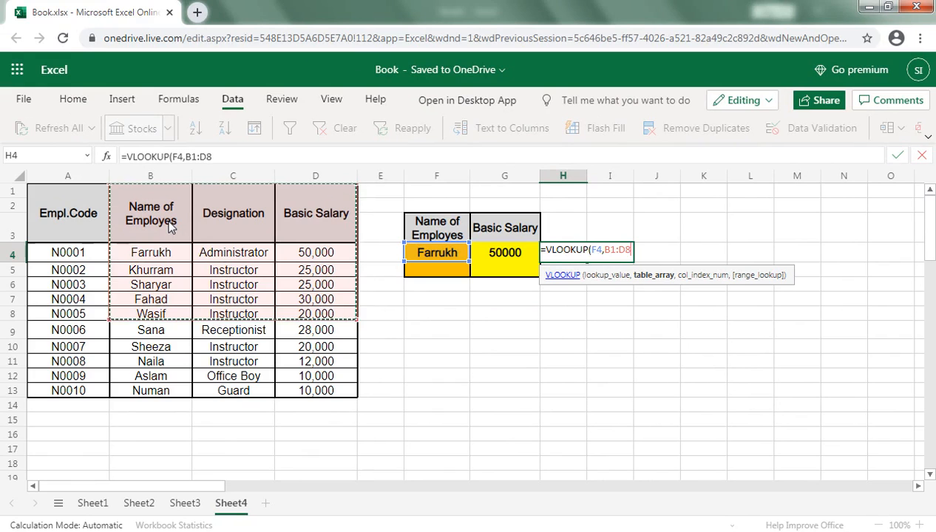
key("shift+Down")
key("shift+Down")
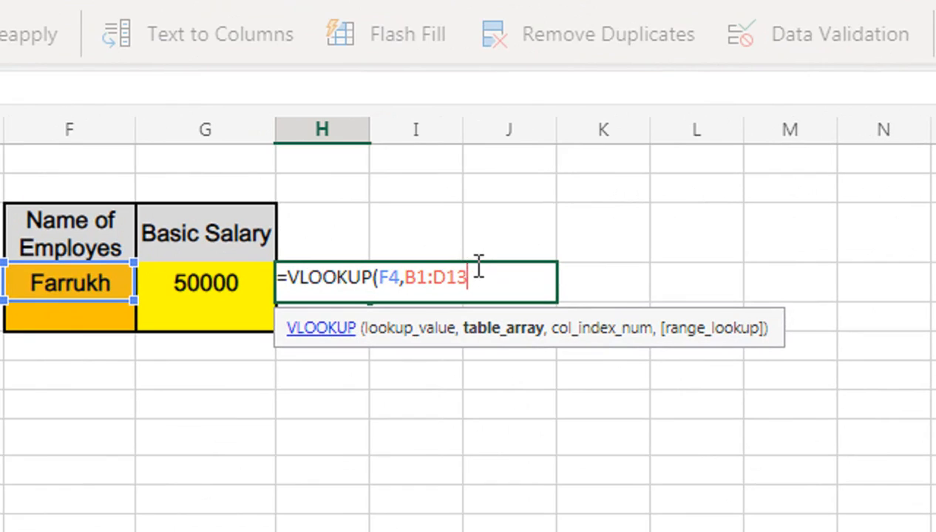
Give the VLOOKUP formula in H4 column index 3 and enter it without a range lookup argument.
type(",")
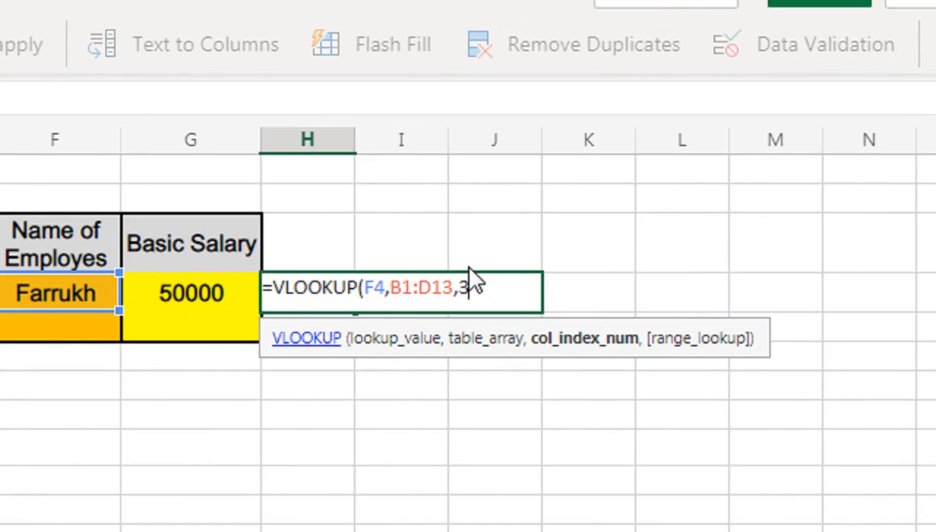
type("3)")
key("Return")
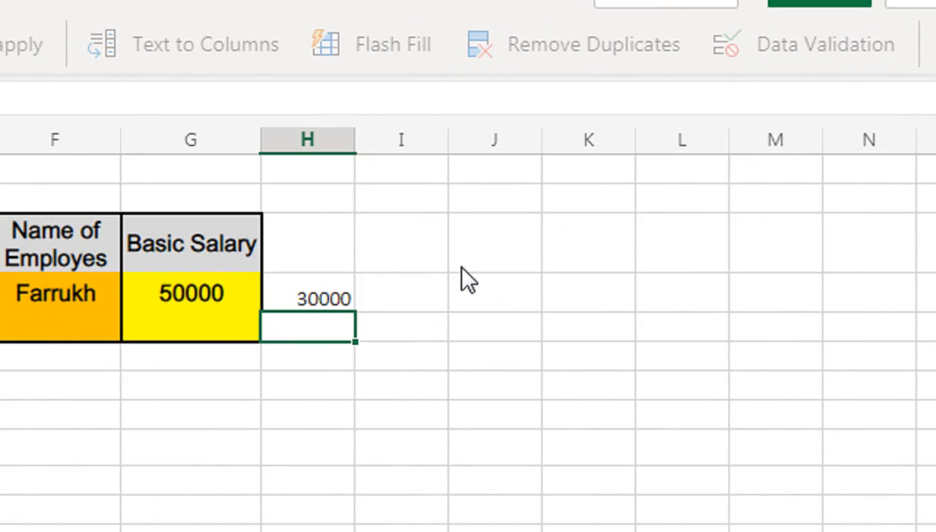
Add FALSE as the range lookup argument of the VLOOKUP formula in H4 and compare its result with G4.
left_click(311, 288)
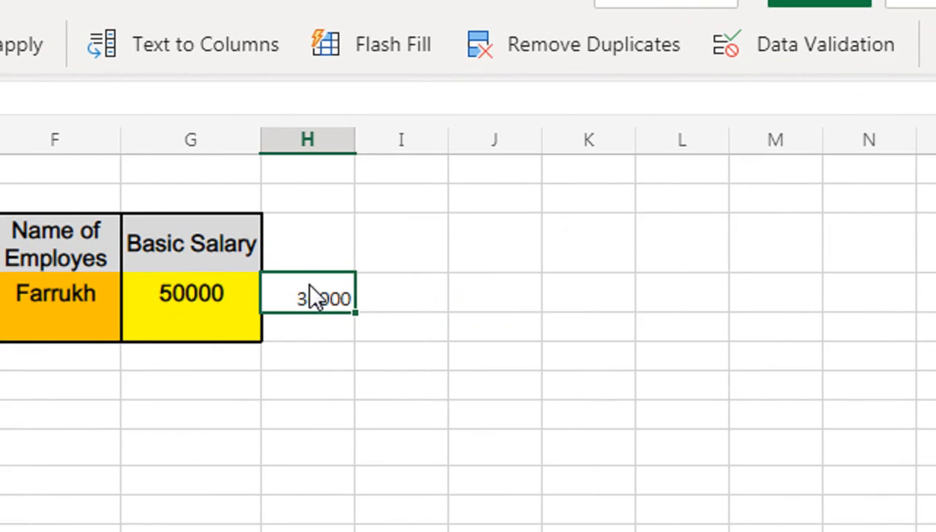
double_click(326, 303)
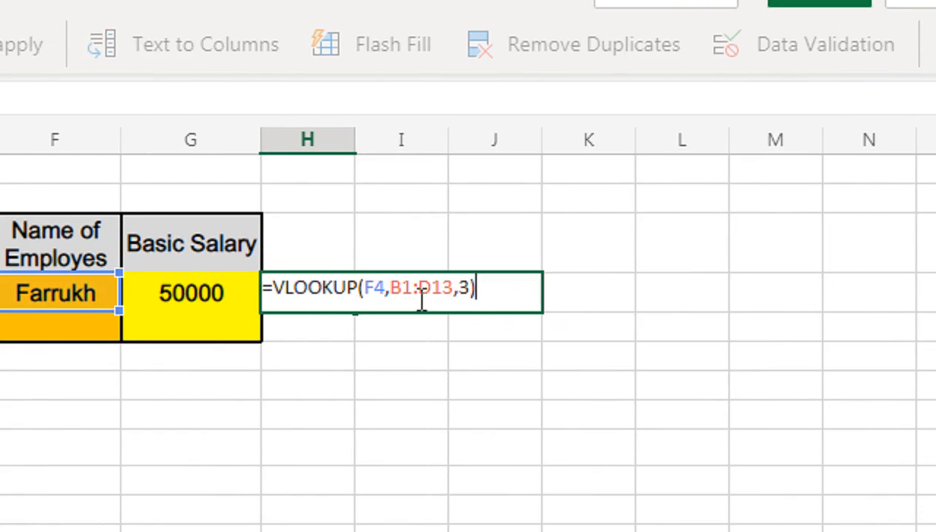
left_click(468, 275)
type(",")
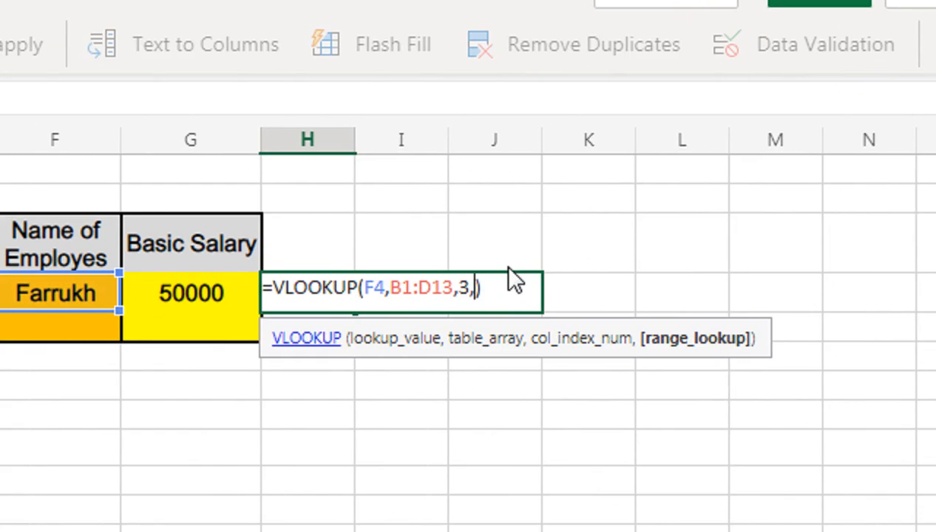
type("false")
key("Return")
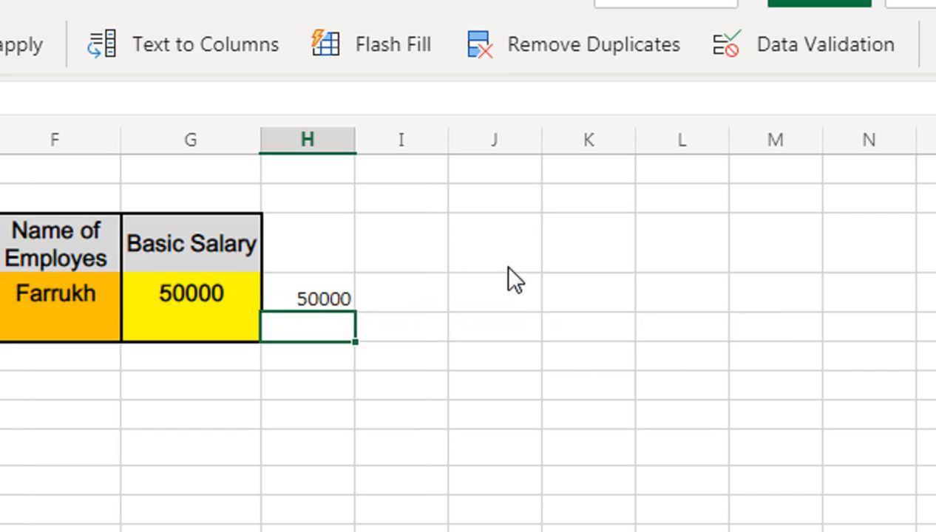
left_click(311, 301)
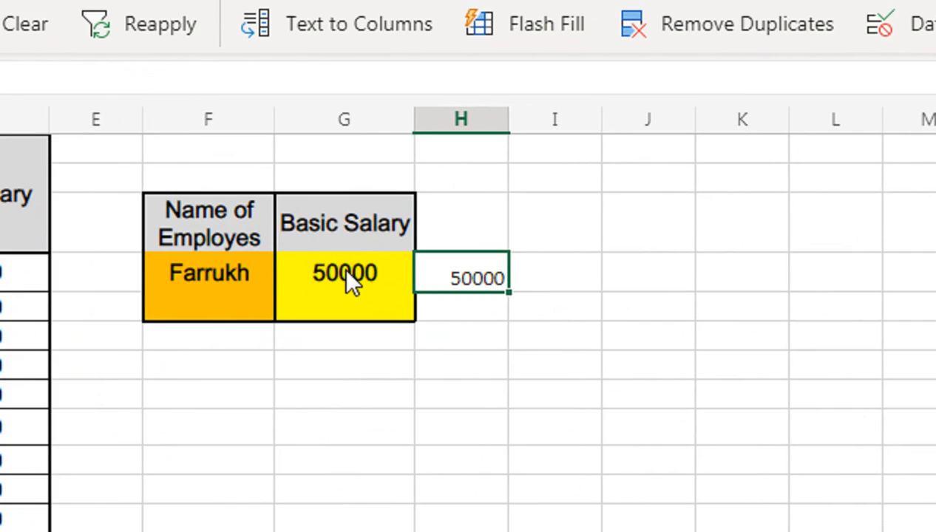
left_click(346, 272)
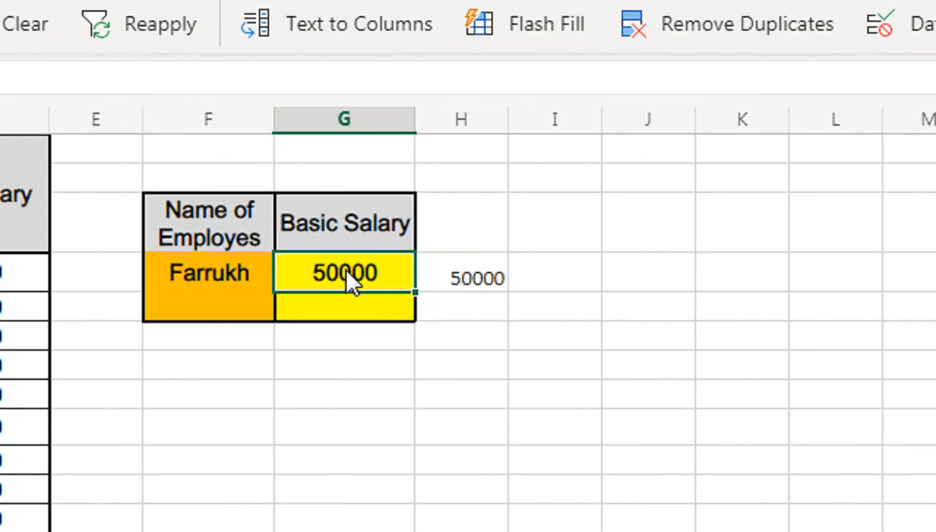
Insert a trial column before the Designation column and undo the insertion.
left_click(217, 177)
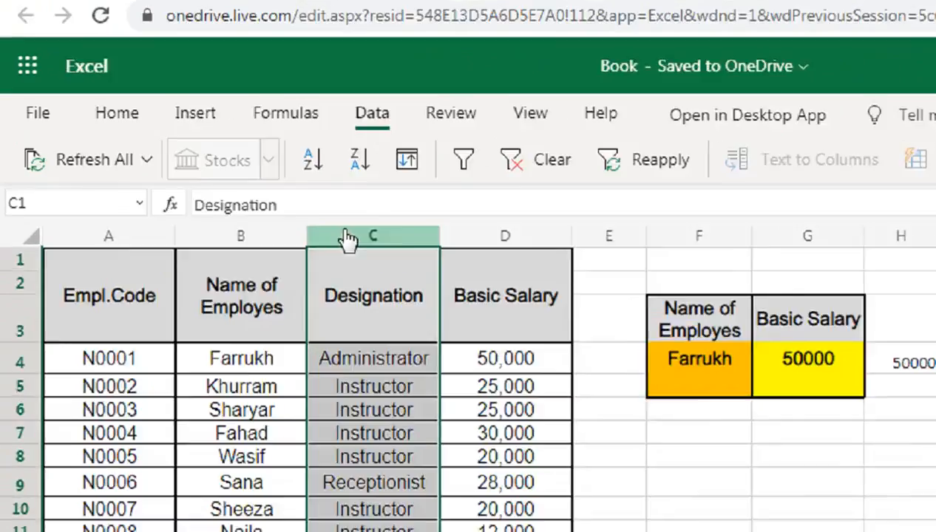
right_click(217, 177)
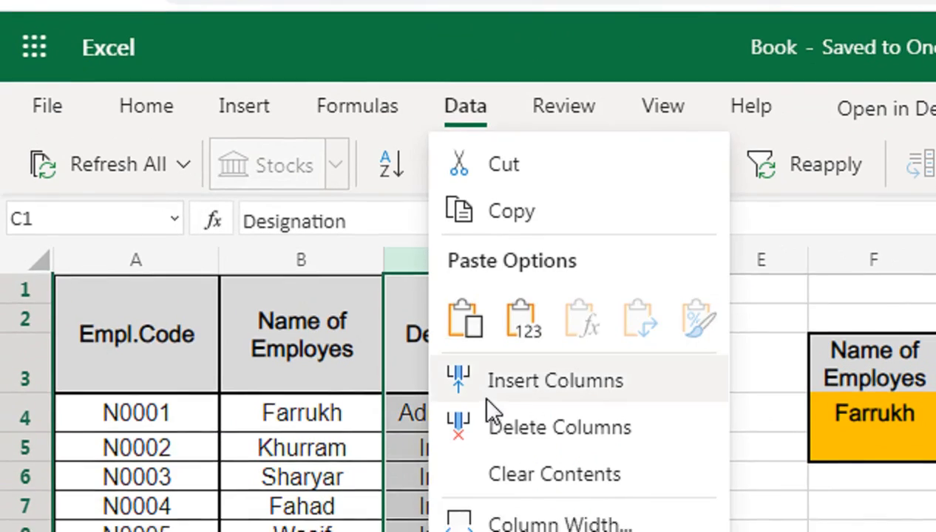
left_click(486, 400)
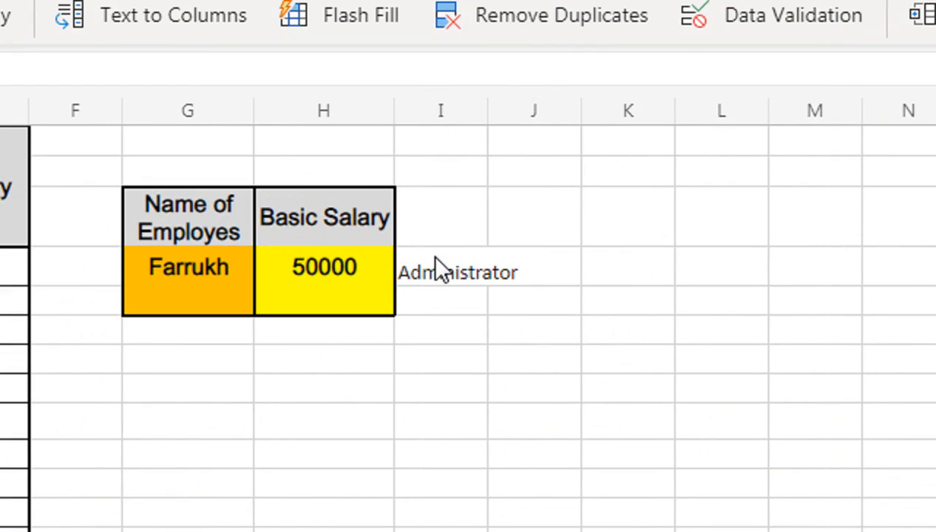
key("ctrl+z")
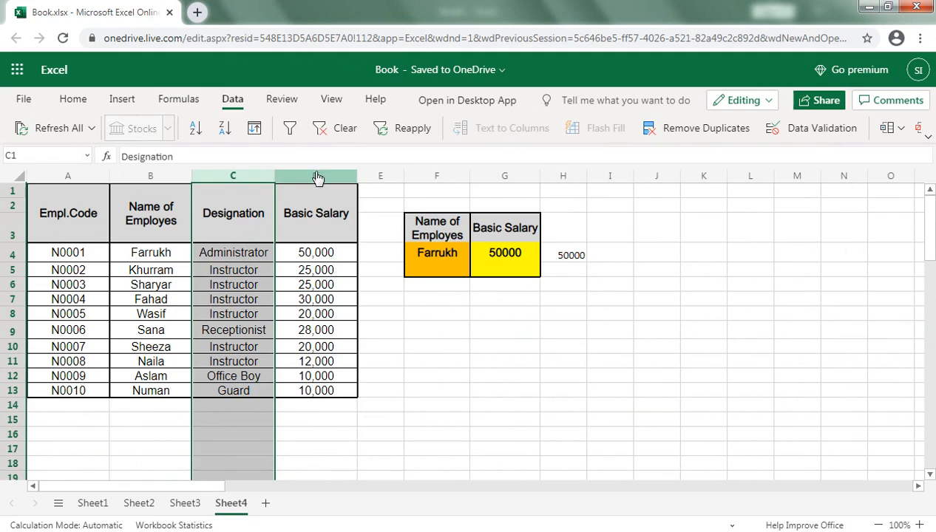
Insert a blank column before Basic Salary to test the VLOOKUP formula in I4, and delete that column again.
left_click(315, 175)
right_click(315, 175)
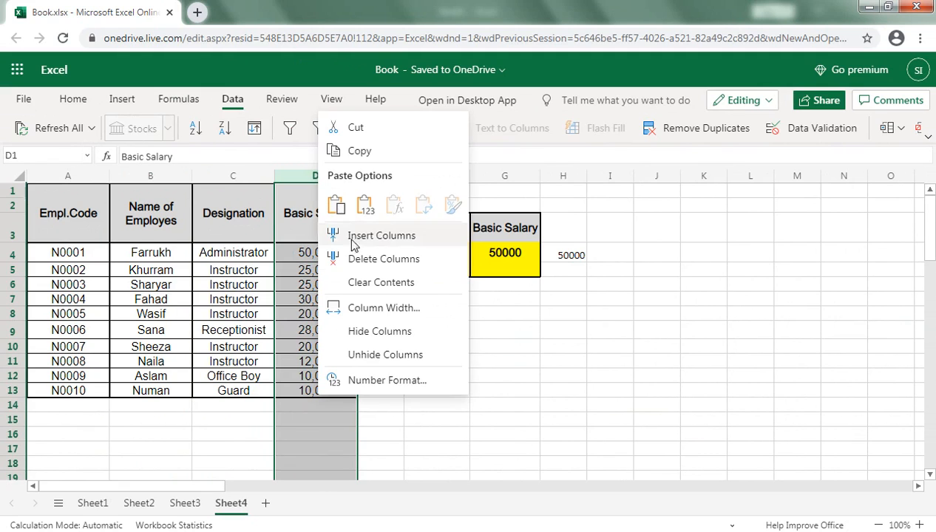
left_click(362, 236)
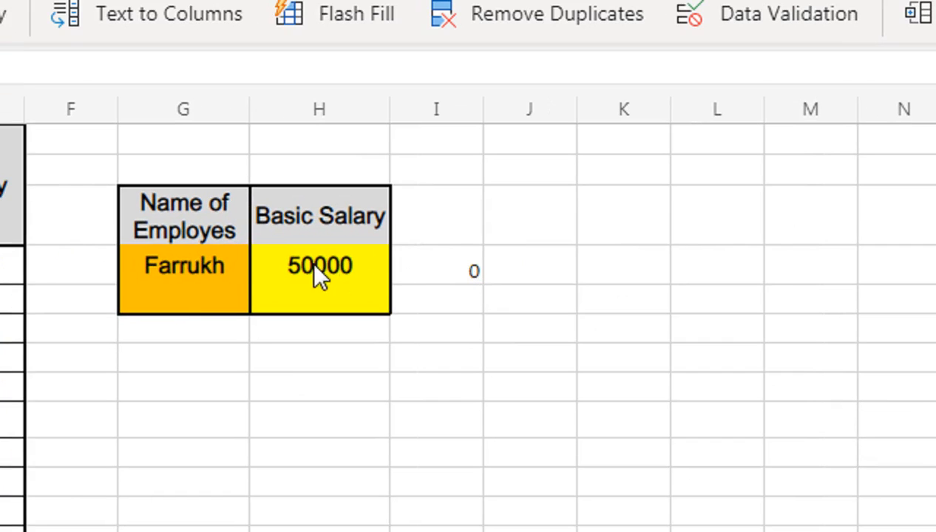
left_click(436, 271)
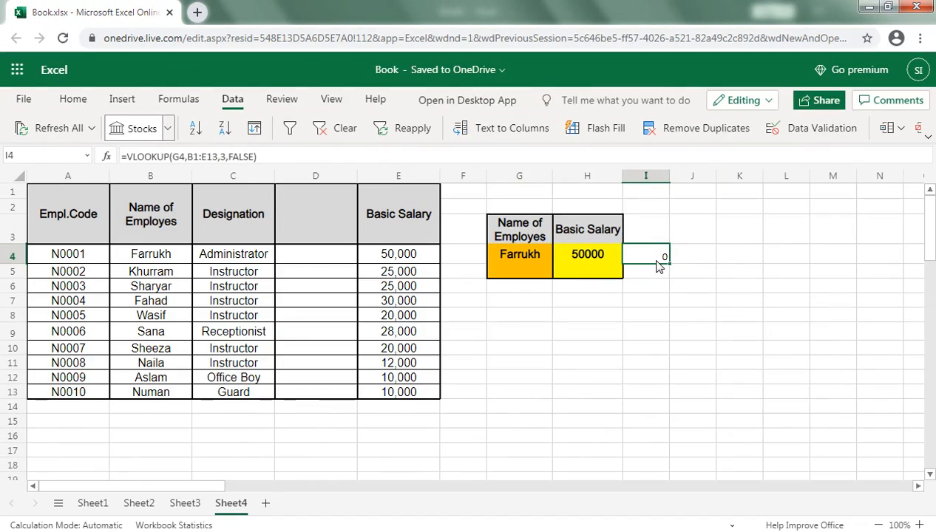
right_click(340, 179)
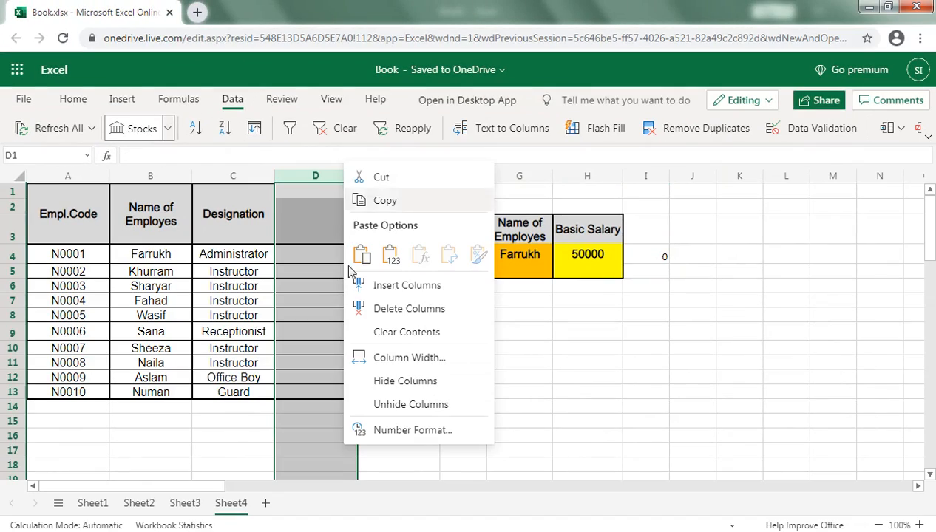
left_click(399, 306)
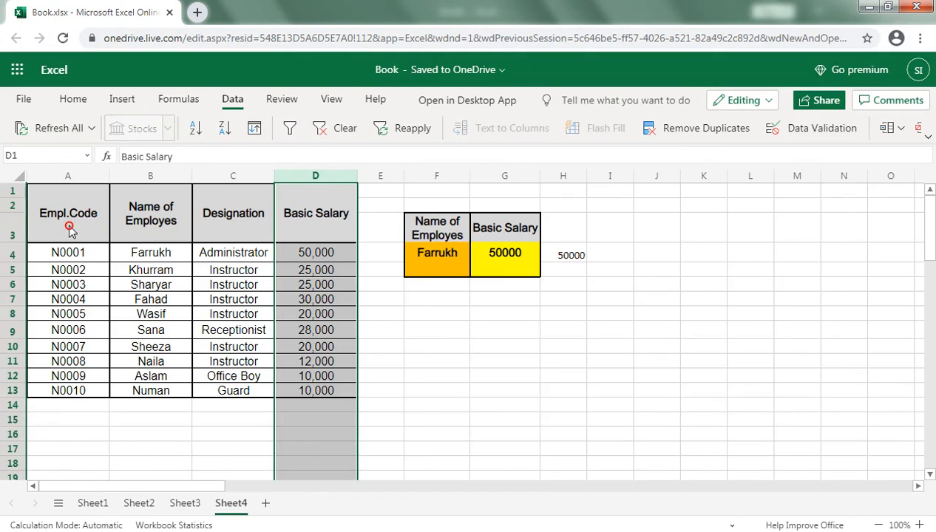
Copy the whole employee table from Sheet4 and paste it at A1 of a new sheet.
left_click(69, 228)
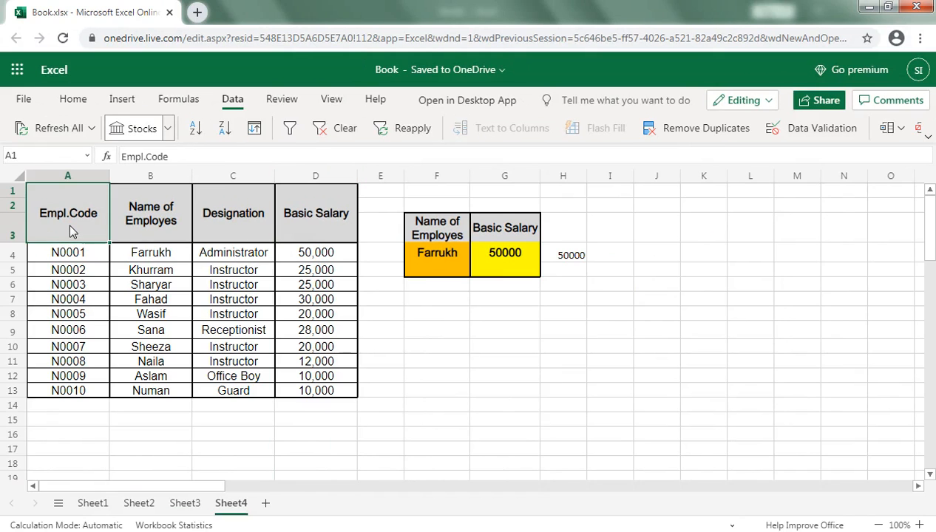
key("ctrl+a")
key("ctrl+c")
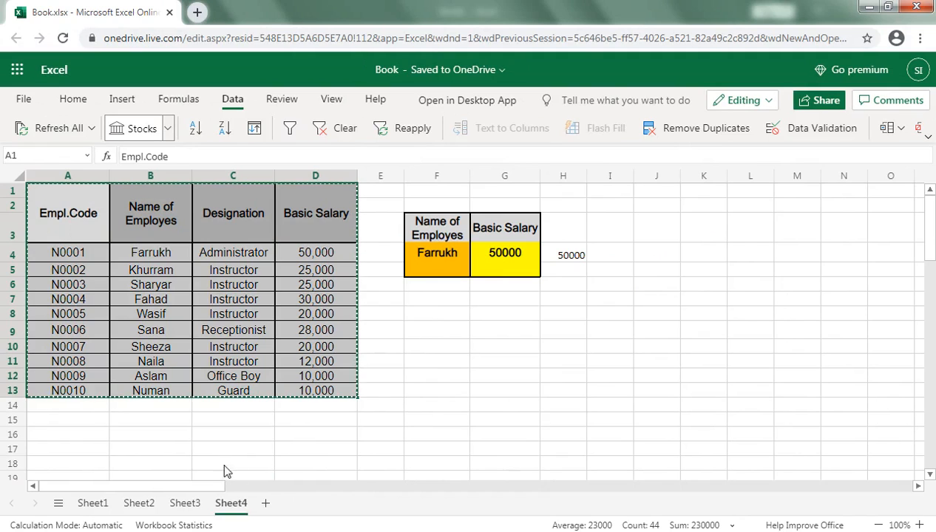
key("shift+F11")
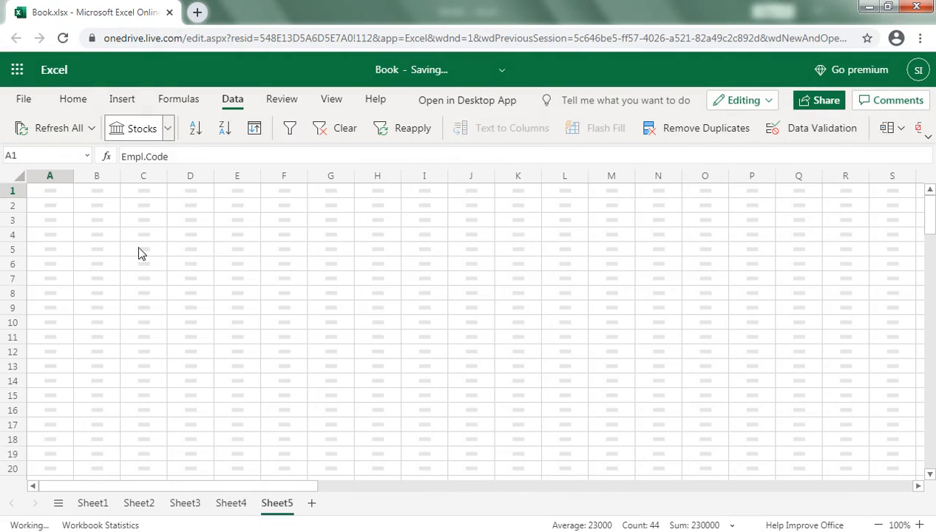
key("ctrl+v")
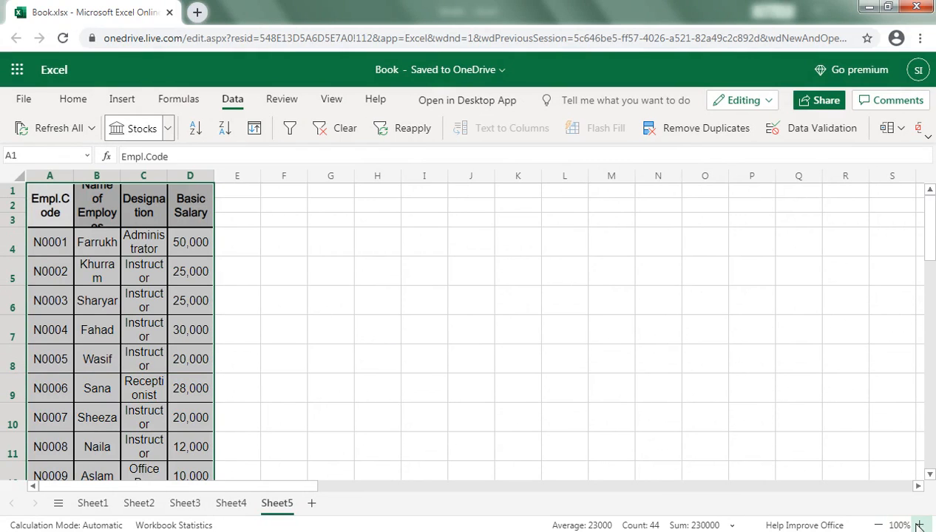
Widen columns A to D of the pasted table, with extra width for the Designation column so its entries fit on one line.
left_click_drag(48, 176, 192, 175)
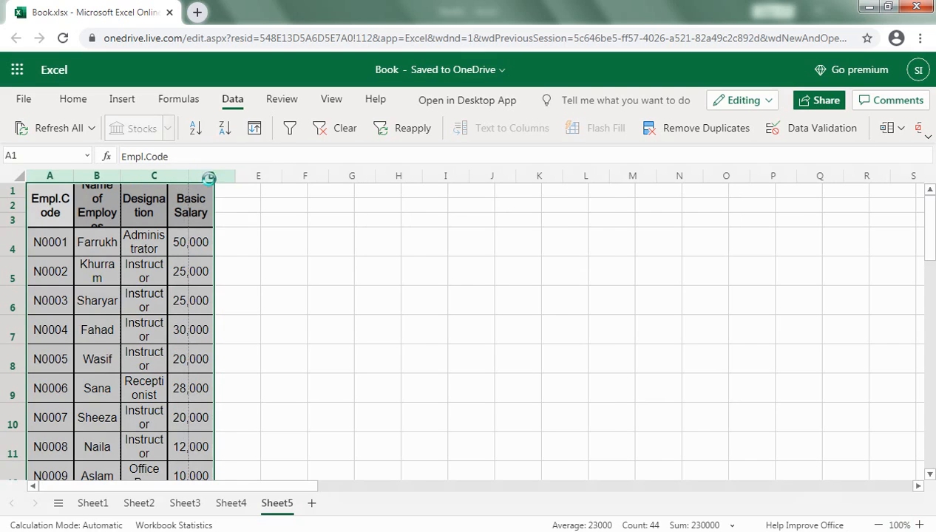
left_click(413, 250)
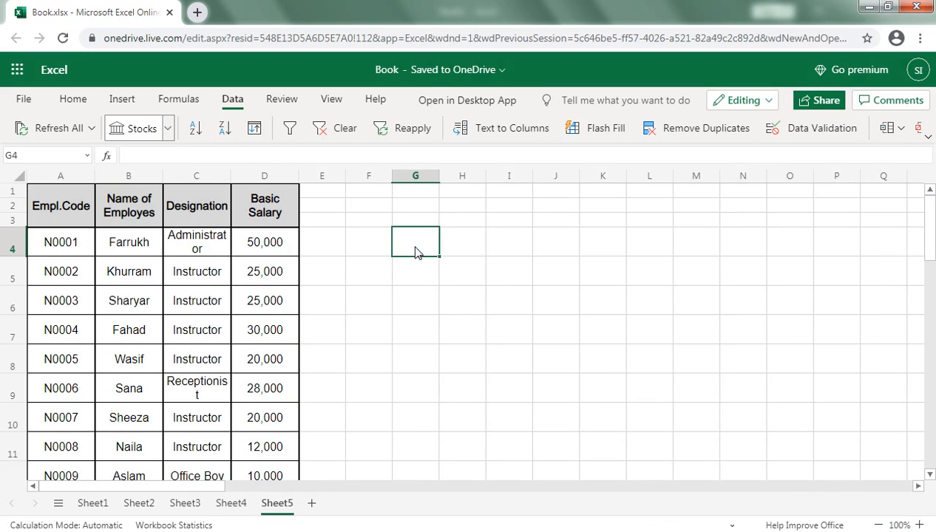
left_click(453, 226)
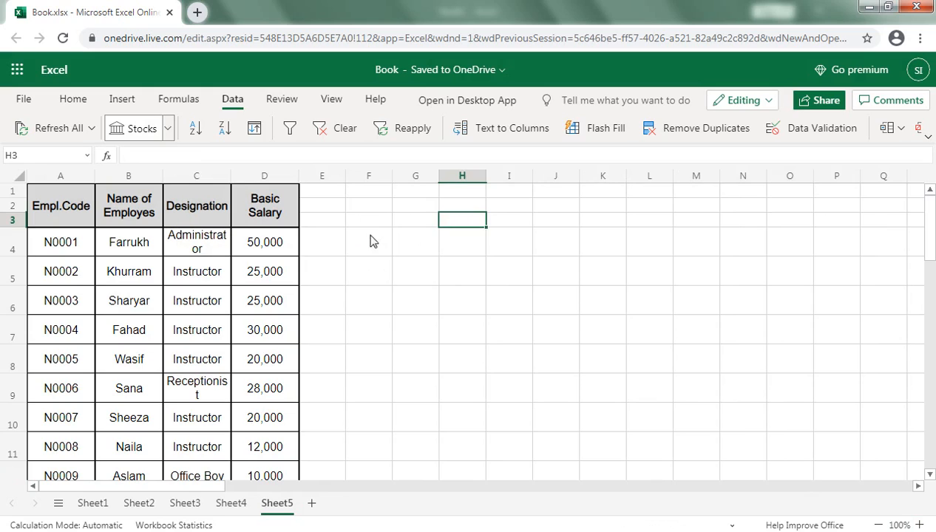
left_click_drag(231, 176, 250, 177)
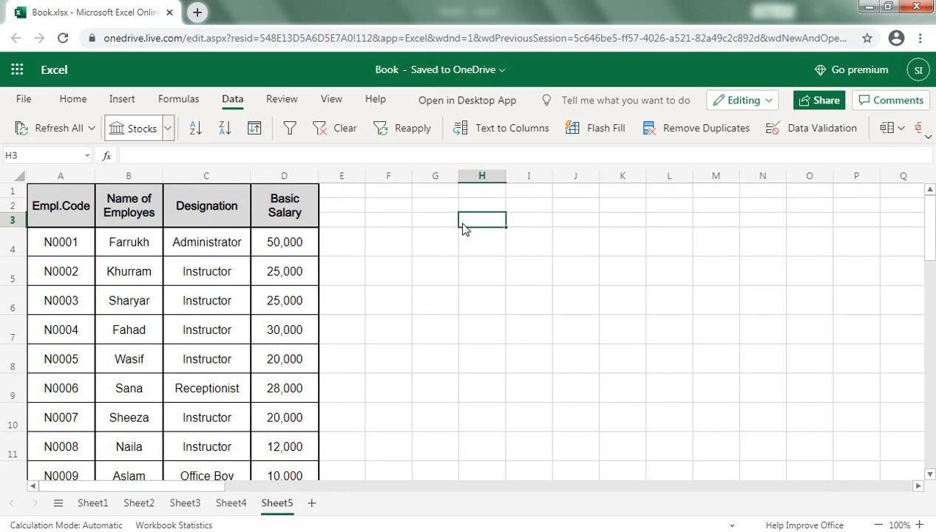
type("=uni")
key("Down")
key("Down")
key("Down")
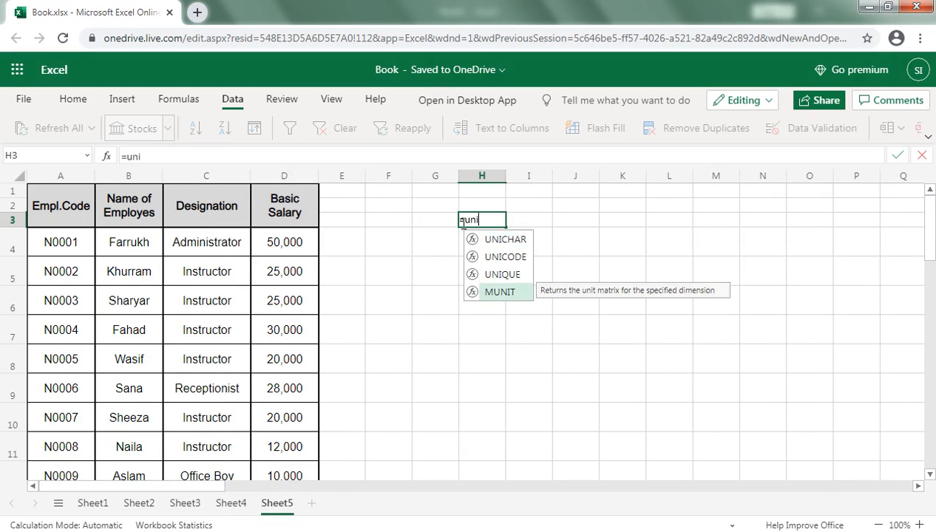
key("Tab")
key("Left")
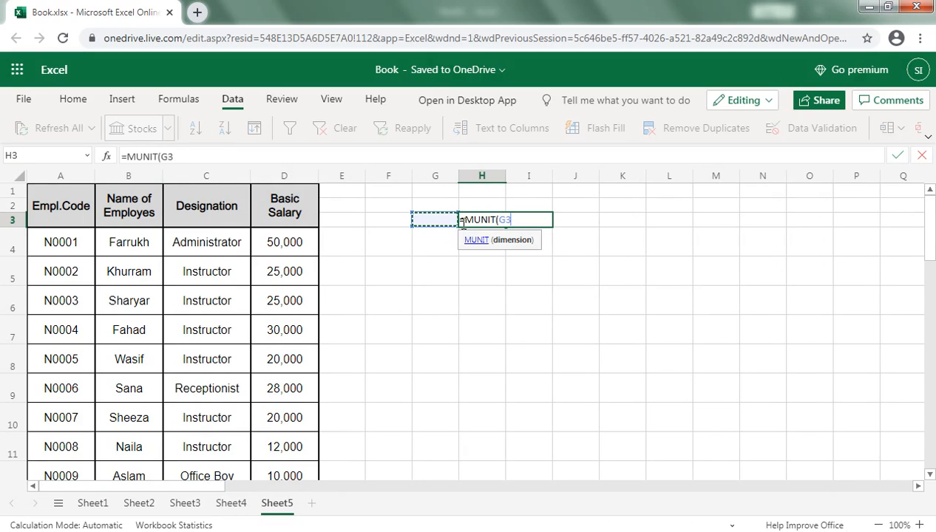
key("BackSpace")
key("BackSpace")
key("BackSpace")
key("BackSpace")
key("BackSpace")
key("BackSpace")
key("BackSpace")
key("BackSpace")
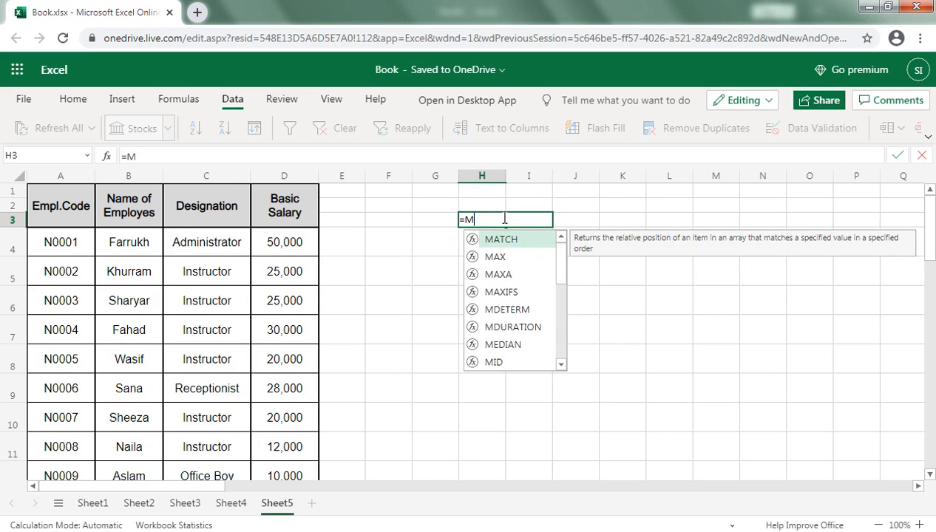
Enter a UNIQUE formula in H3 over the Designation entries from C4 down to the end of the table.
type("un")
key("Down")
key("Down")
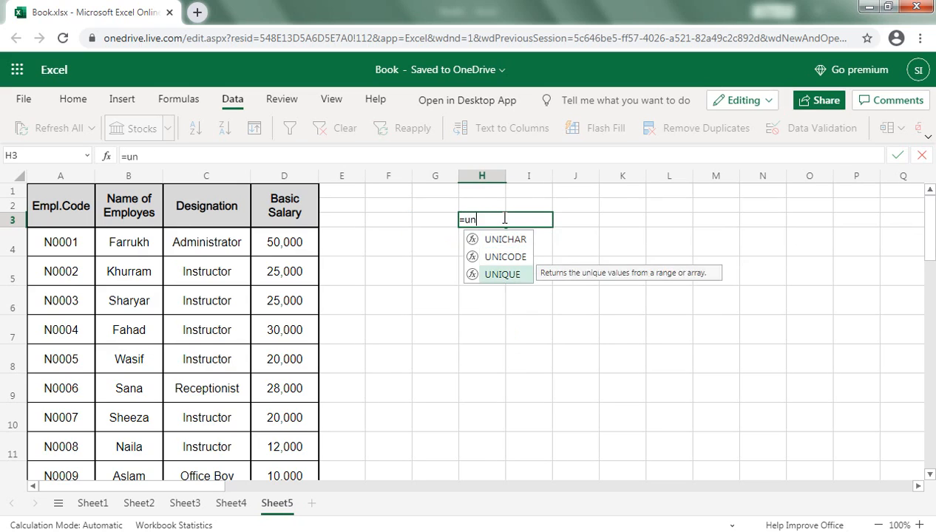
key("Tab")
key("Left")
key("Left")
key("Left")
key("Left")
key("Down")
key("Left")
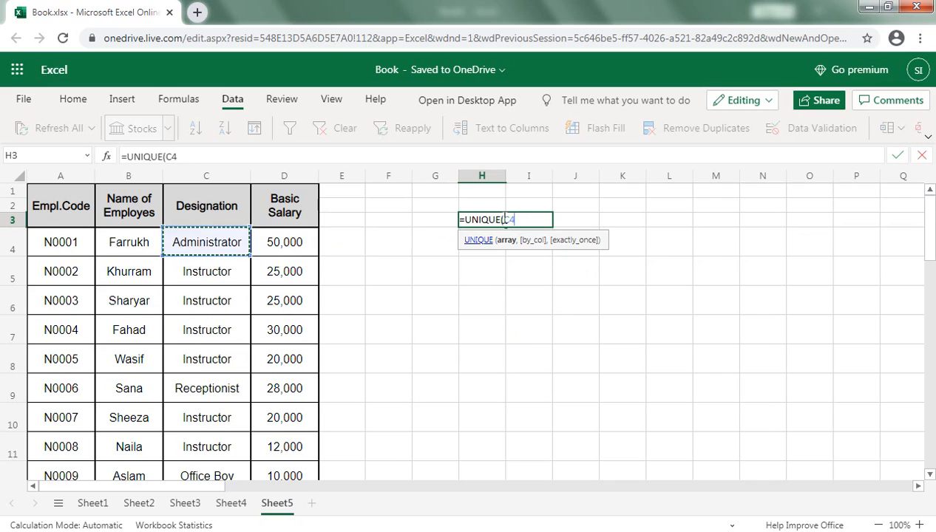
key("ctrl+shift+Down")
type(")")
key("Return")
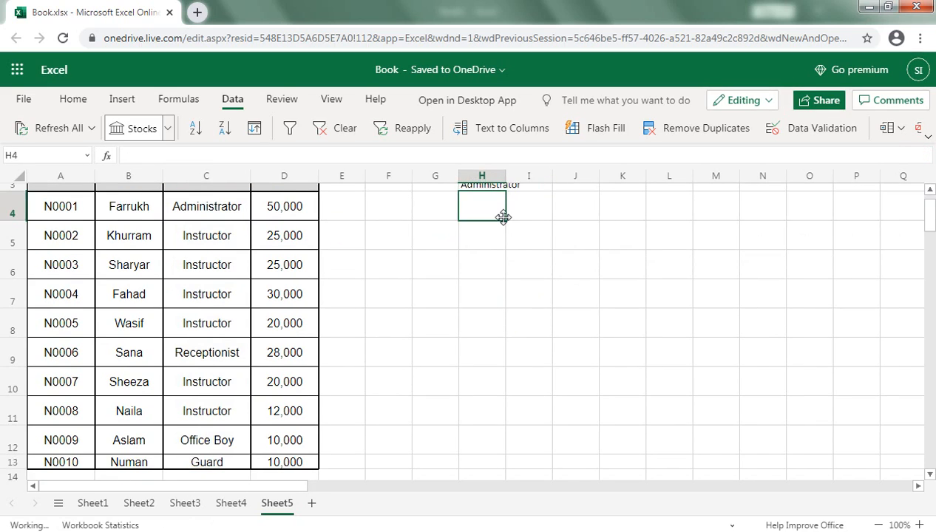
Add list data validation to cell J3, using the unique designations in the spilled range =$H$3# as its source.
key("Up")
key("Up")
key("Up")
key("Right")
key("Right")
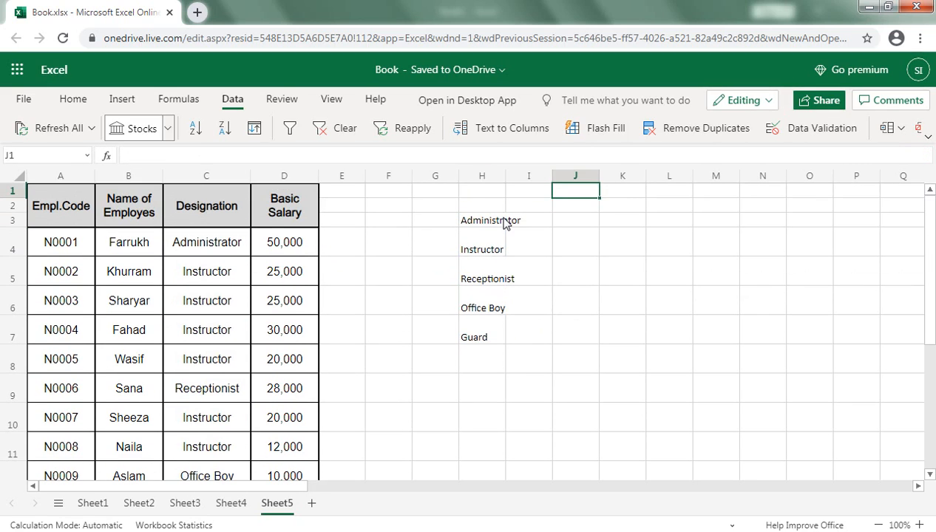
key("Down")
key("Down")
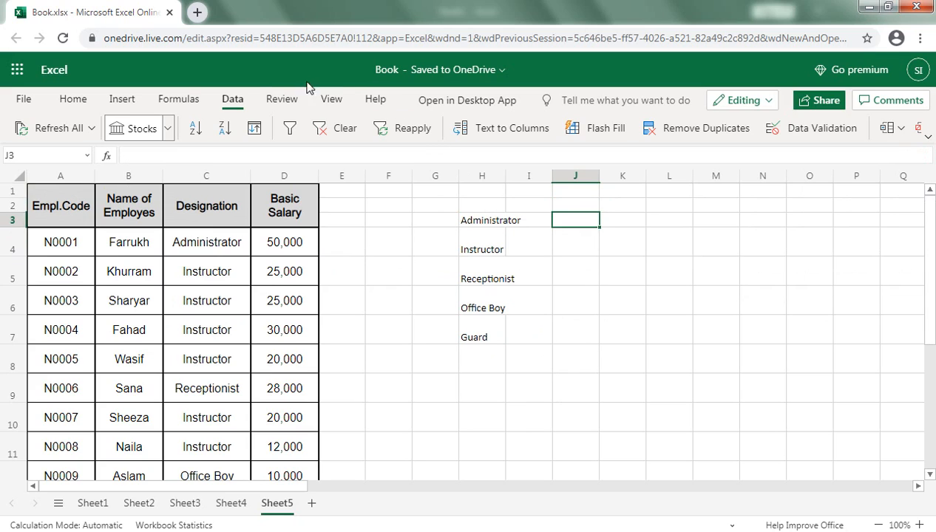
left_click(832, 134)
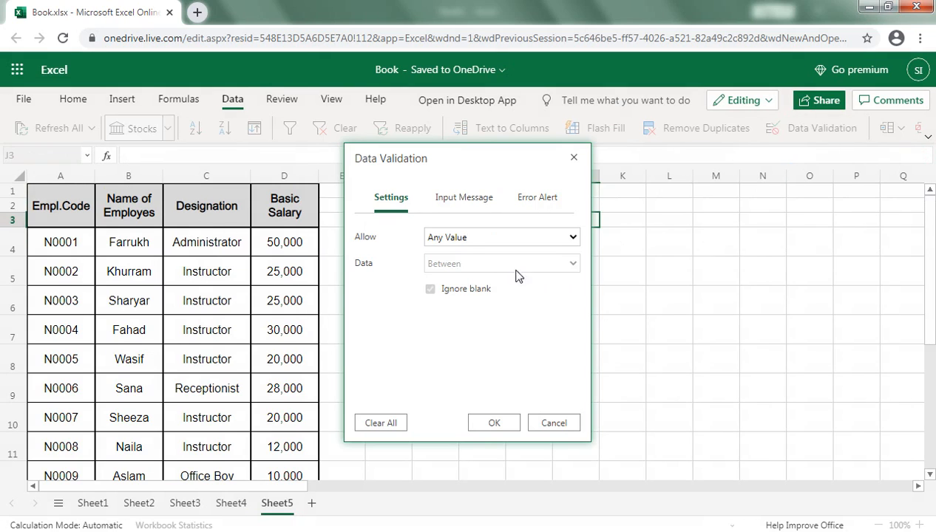
left_click(466, 237)
left_click(437, 290)
left_click_drag(425, 157, 708, 246)
left_click(686, 294)
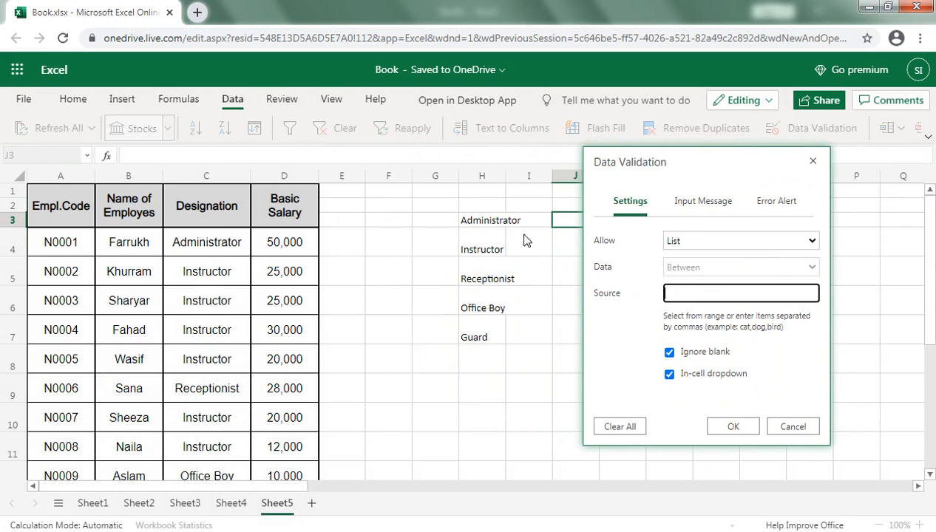
left_click_drag(489, 222, 475, 314)
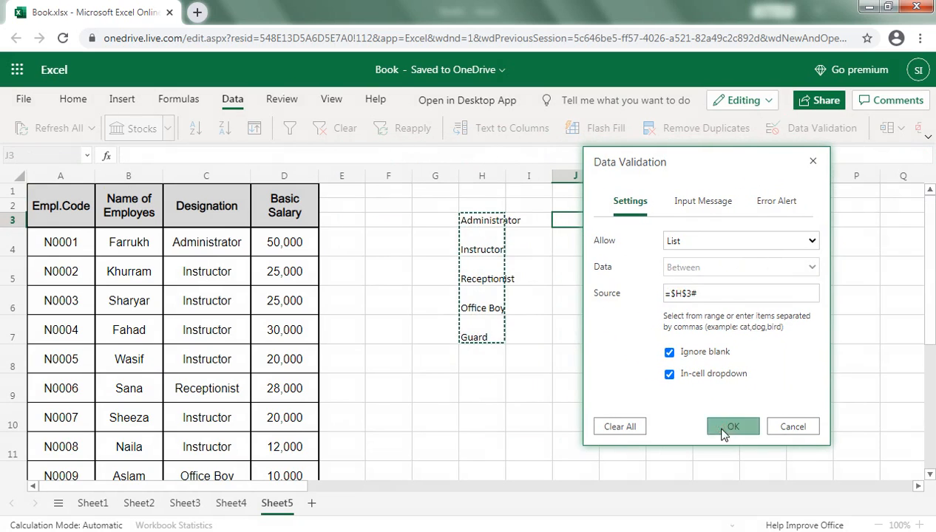
left_click(733, 427)
Hide column H, which holds the list of unique designations.
left_click(488, 177)
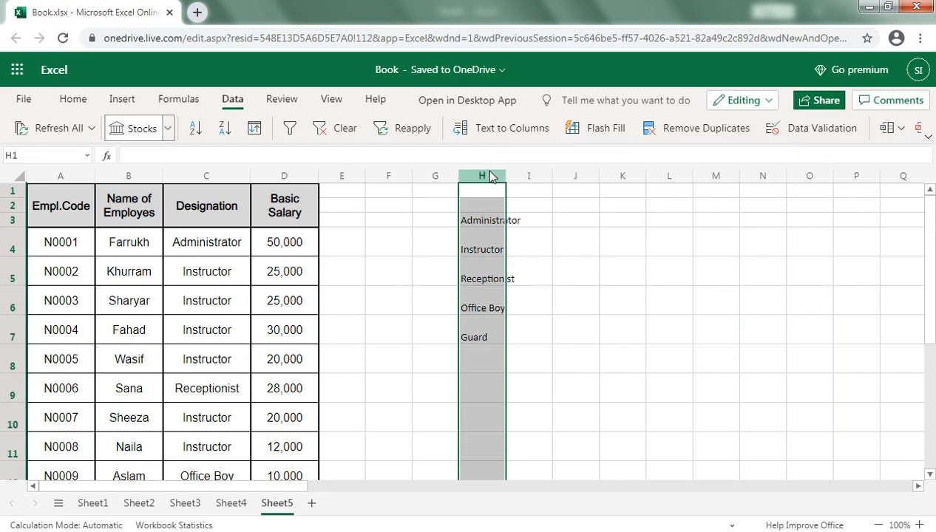
right_click(489, 177)
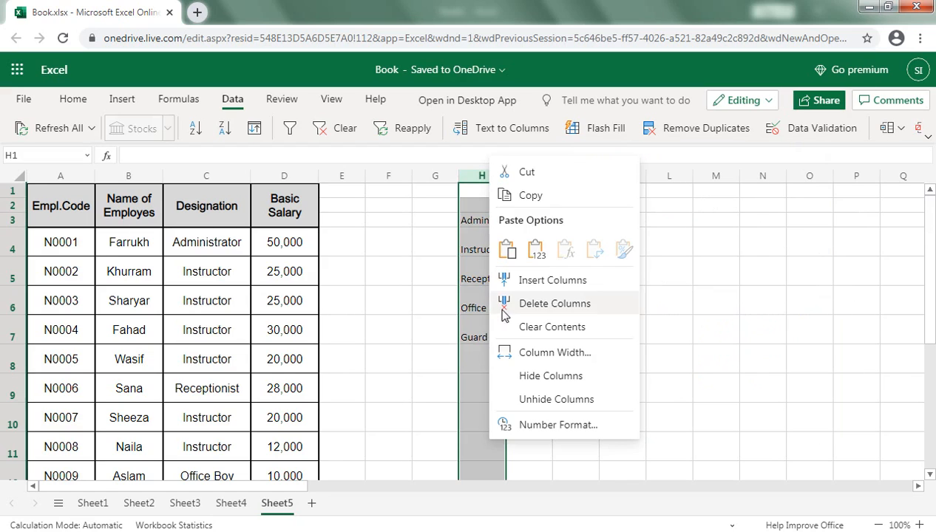
left_click(532, 377)
Format cell J3 with the orange fill color and a border.
left_click(531, 220)
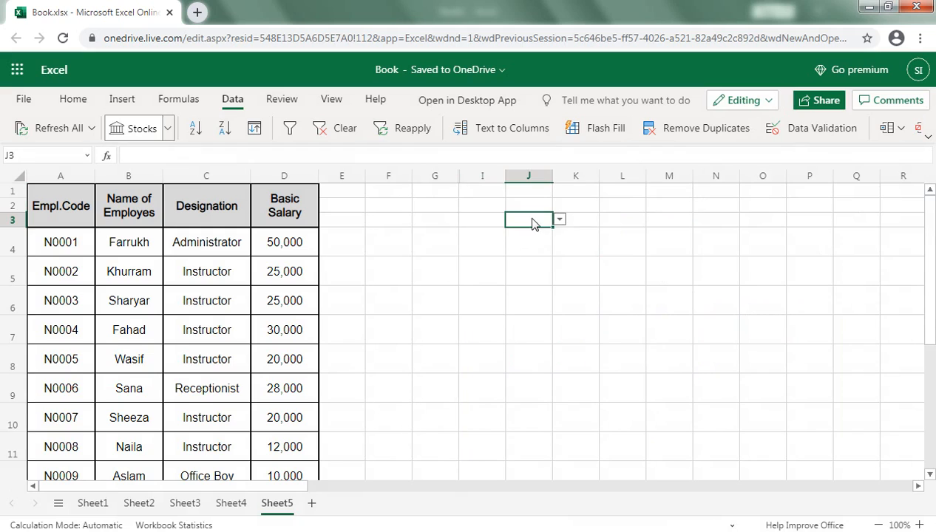
left_click(73, 99)
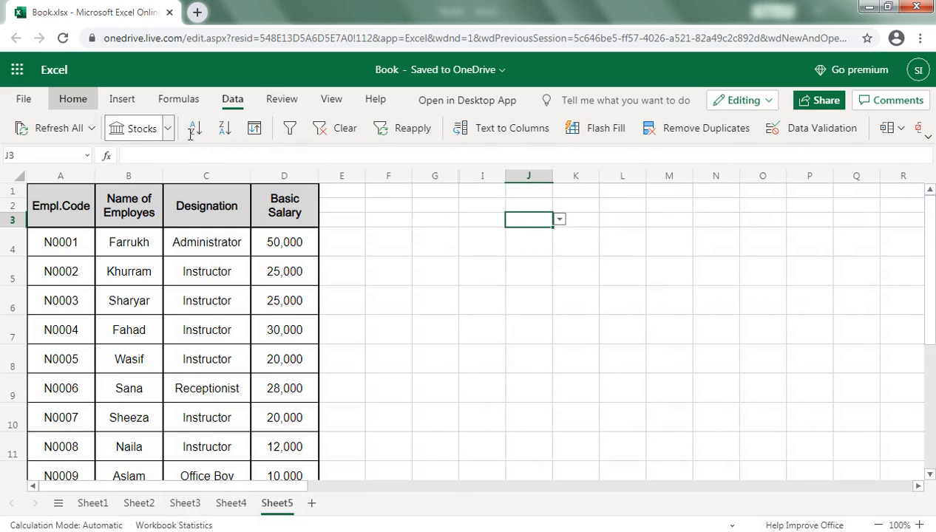
left_click(326, 129)
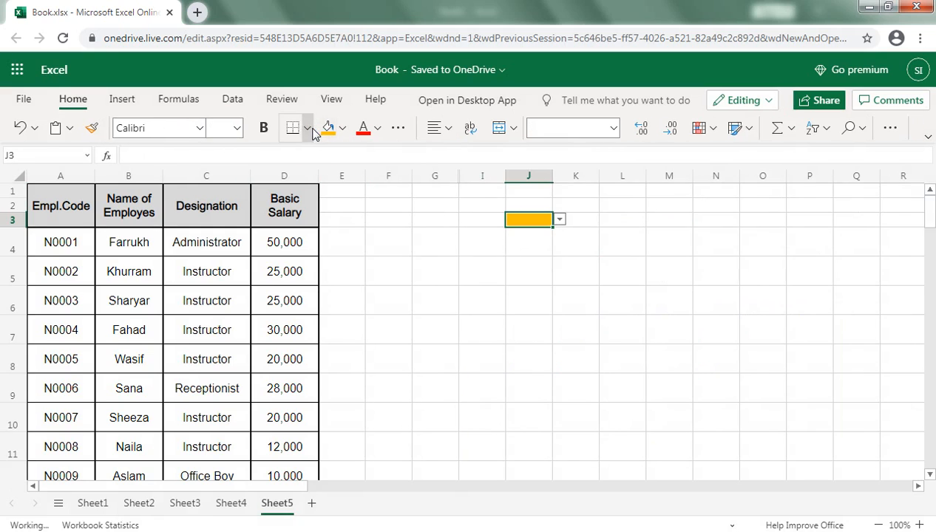
left_click(307, 128)
left_click(389, 198)
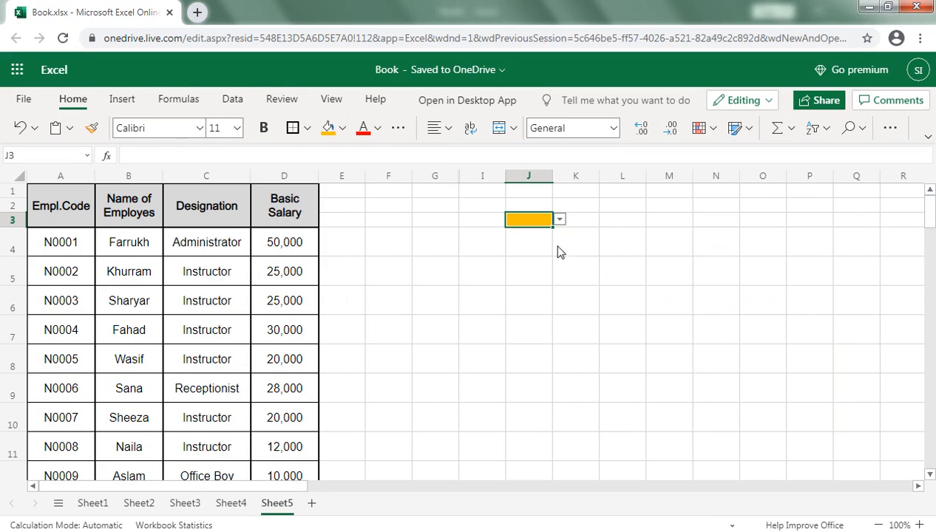
Start a FILTER formula in J5 with the employee data A4:D13 as its array.
left_click(539, 250)
left_click(525, 270)
type("=")
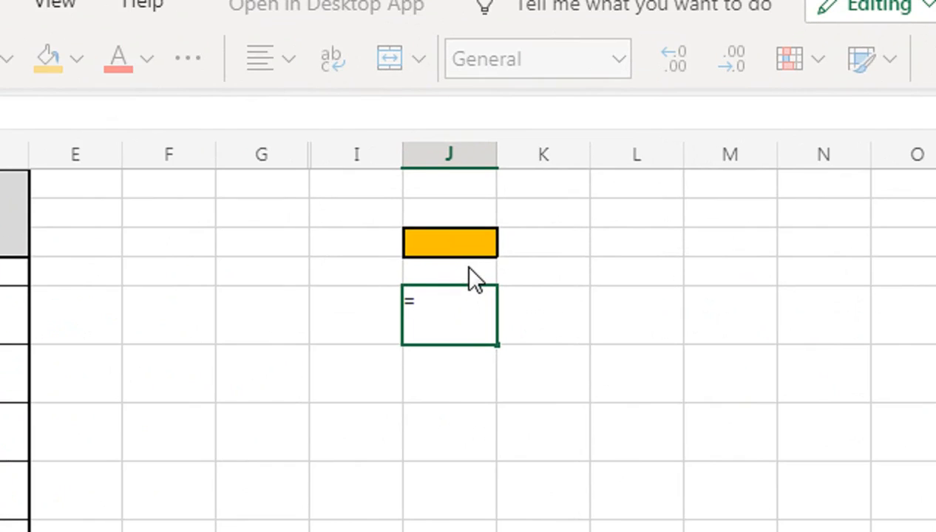
type("fil")
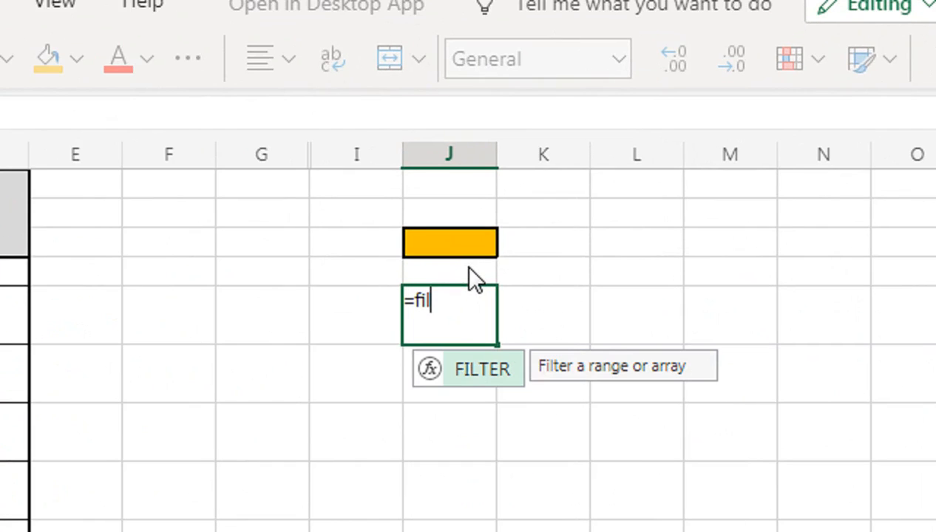
key("Tab")
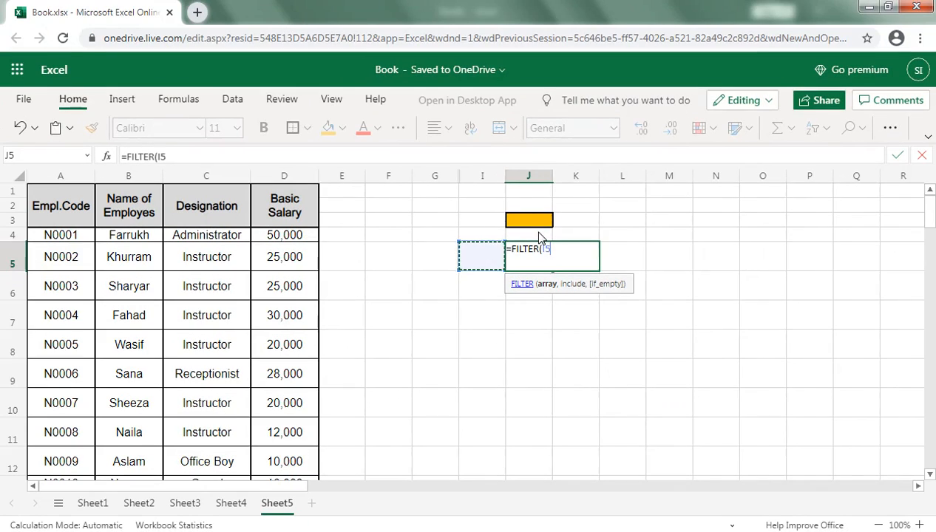
key("Left")
key("Left")
key("Left")
key("Left")
key("Left")
key("Left")
key("Left")
key("Left")
key("Up")
key("ctrl+shift+Right")
key("ctrl+shift+Down")
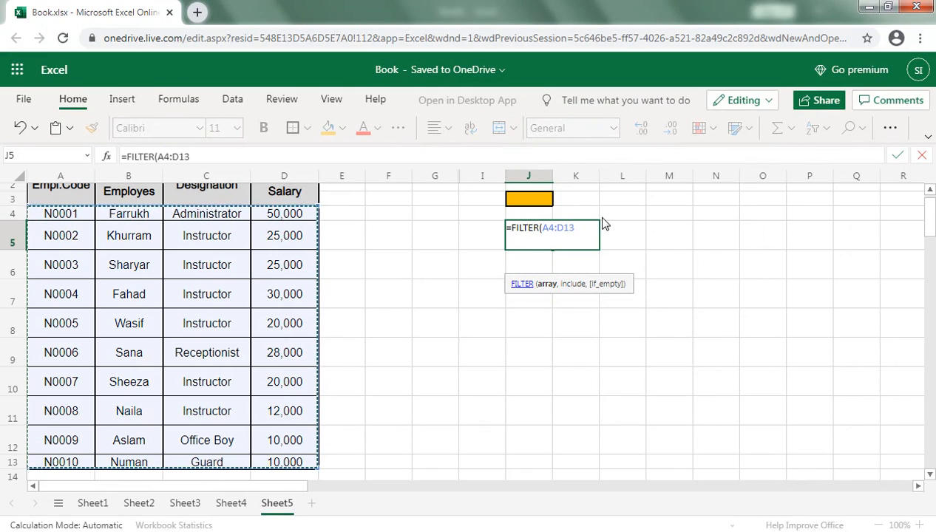
type(",")
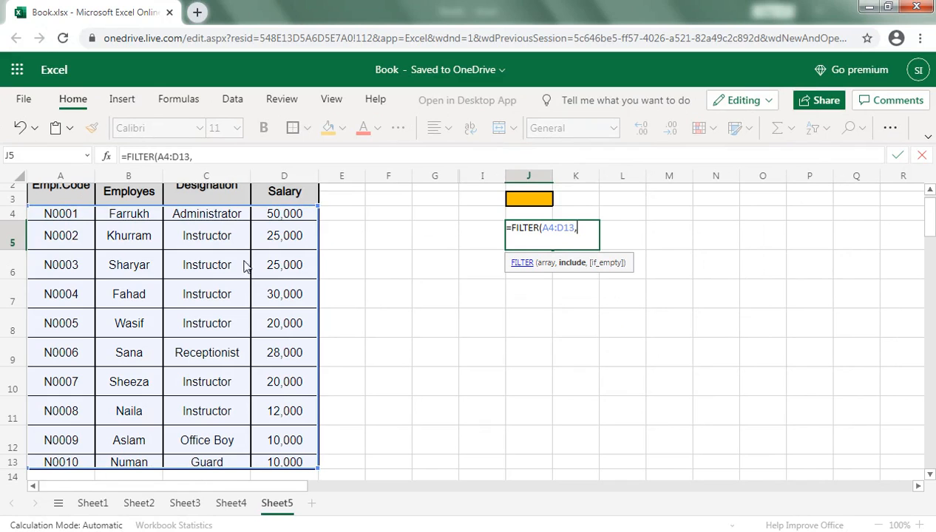
Complete the FILTER formula in J5 with the include condition C4:C13=J3.
left_click(212, 217)
key("ctrl+shift+Down")
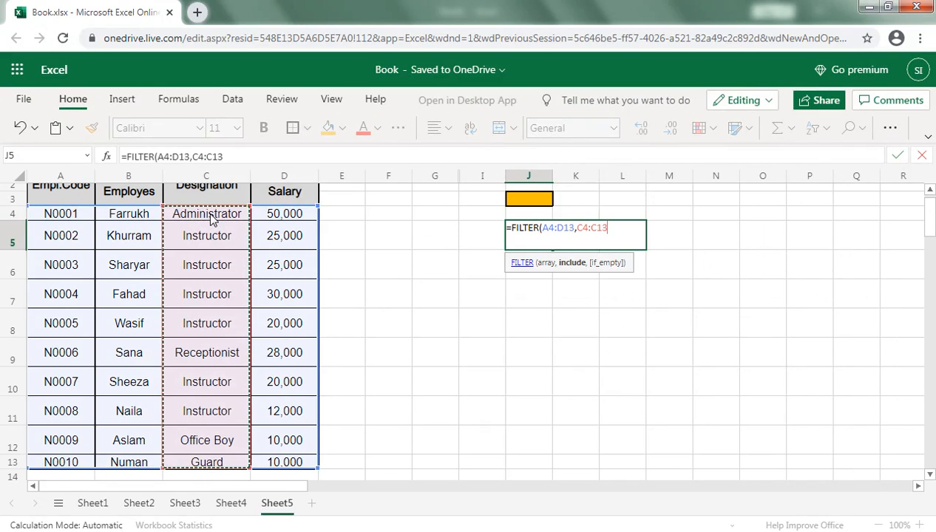
scroll(214, 255, "up", 1)
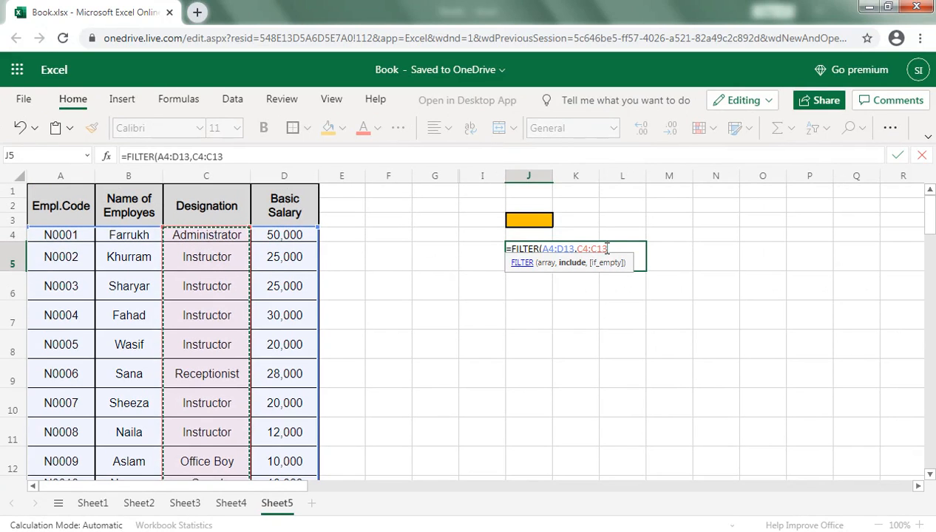
left_click(607, 249)
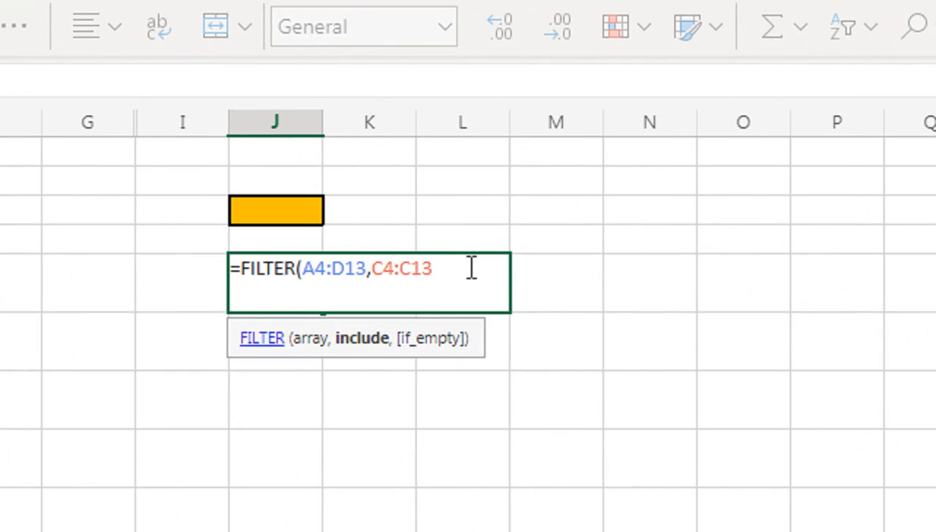
type("=")
left_click(270, 207)
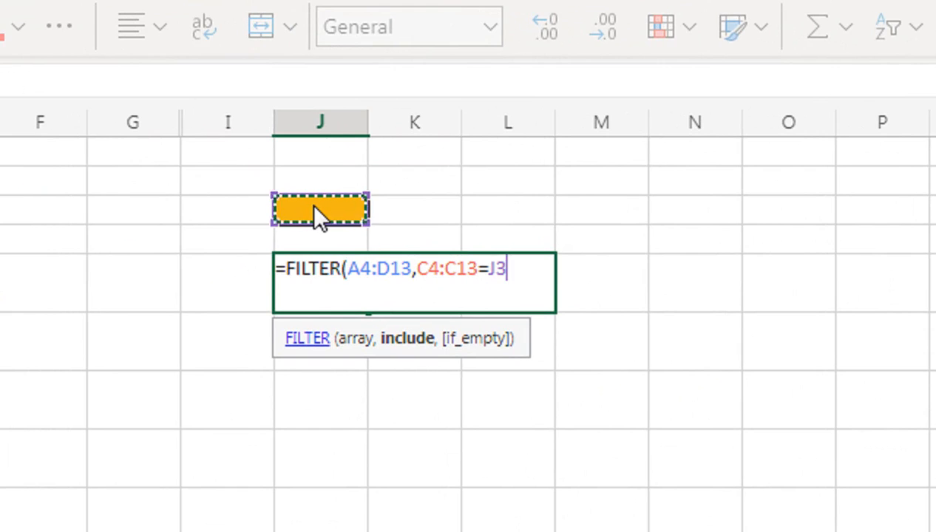
type(")")
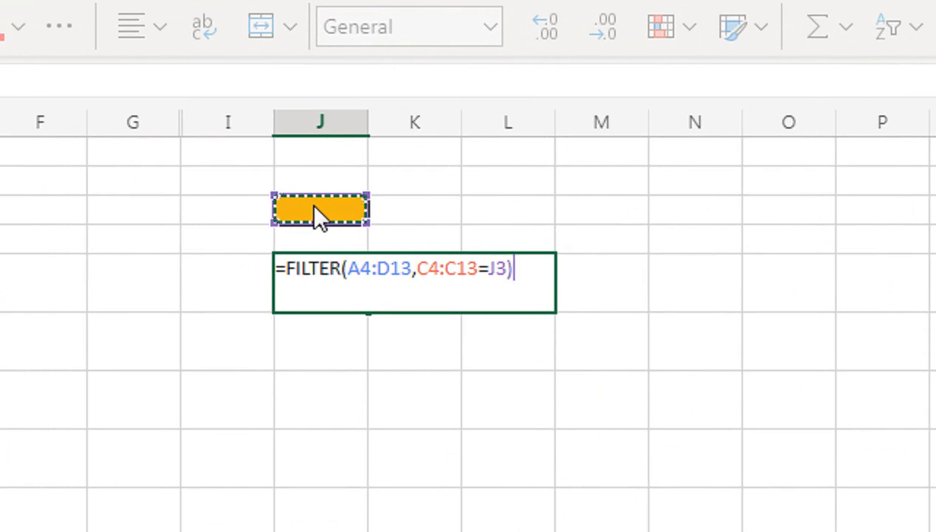
key("Return")
Test the filter by choosing Instructor and Administrator in turn in the J3 designation list.
left_click(318, 215)
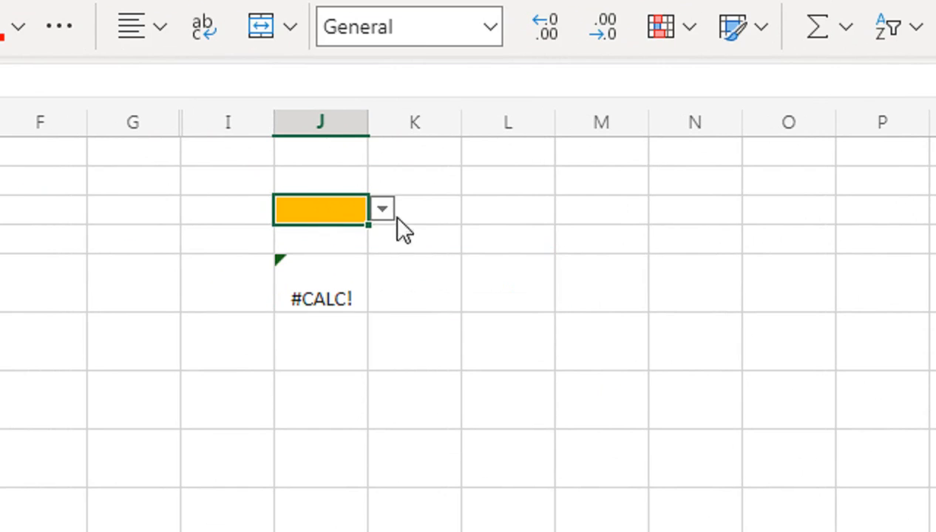
left_click(383, 211)
left_click(329, 279)
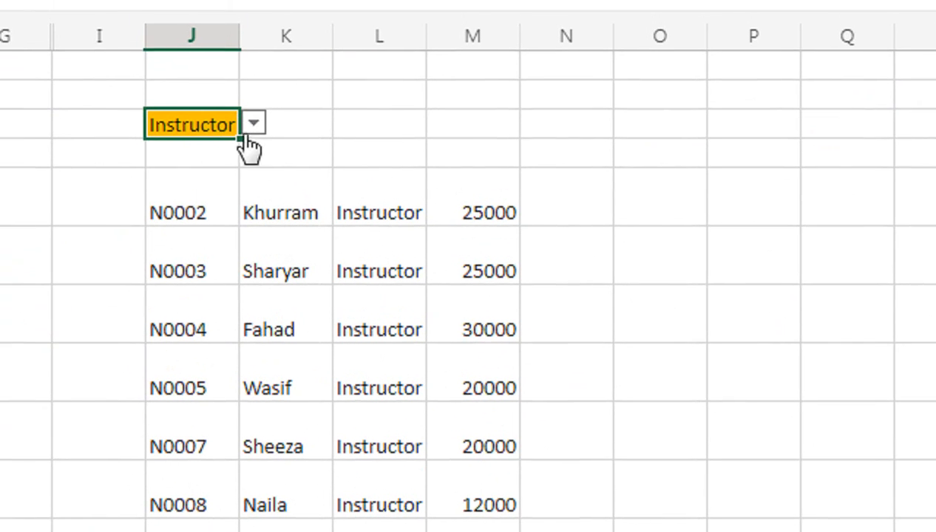
left_click(254, 124)
left_click(233, 161)
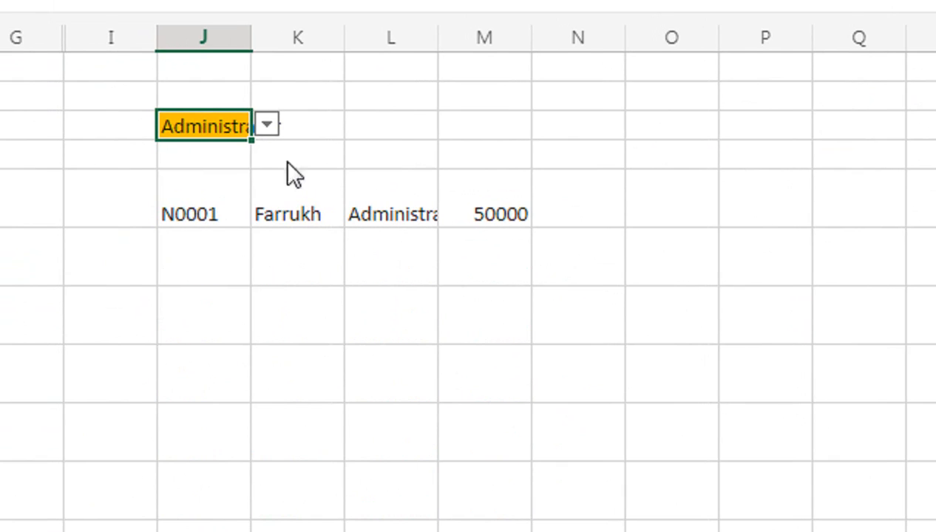
Choose Office Boy, Guard and Instructor one after another in J3 to check the filtered employee rows.
left_click(267, 125)
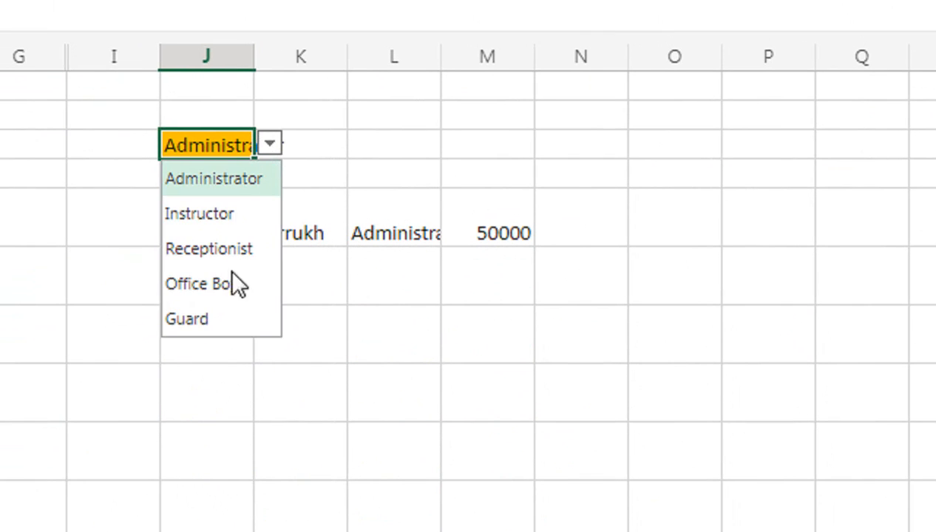
left_click(232, 283)
left_click(264, 147)
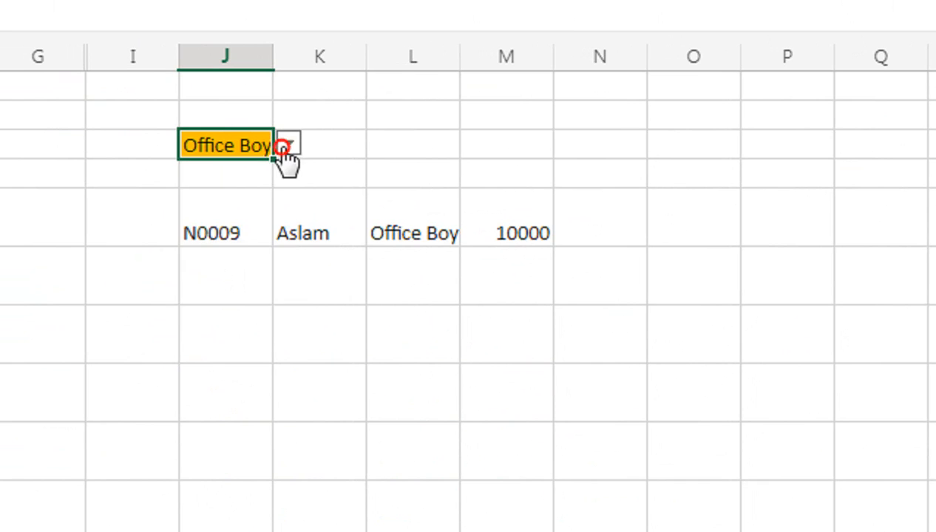
left_click(234, 321)
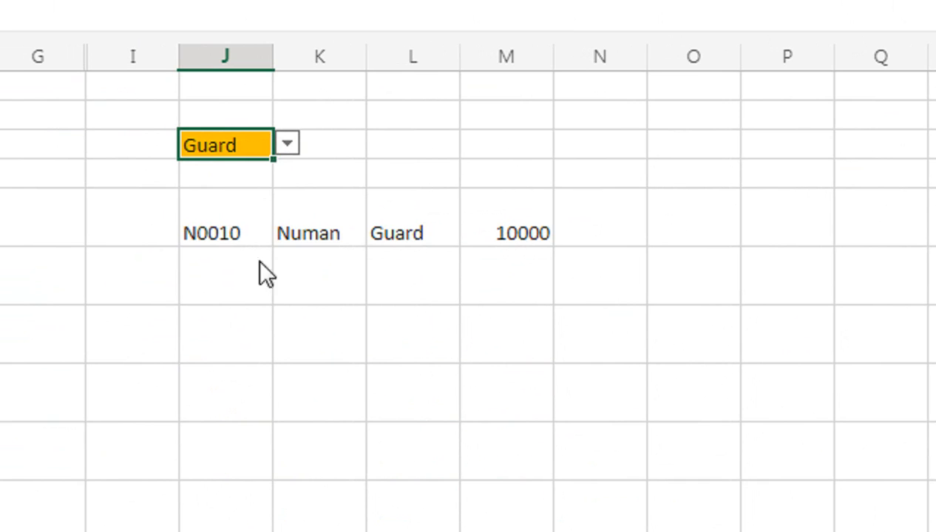
left_click(286, 146)
left_click(270, 214)
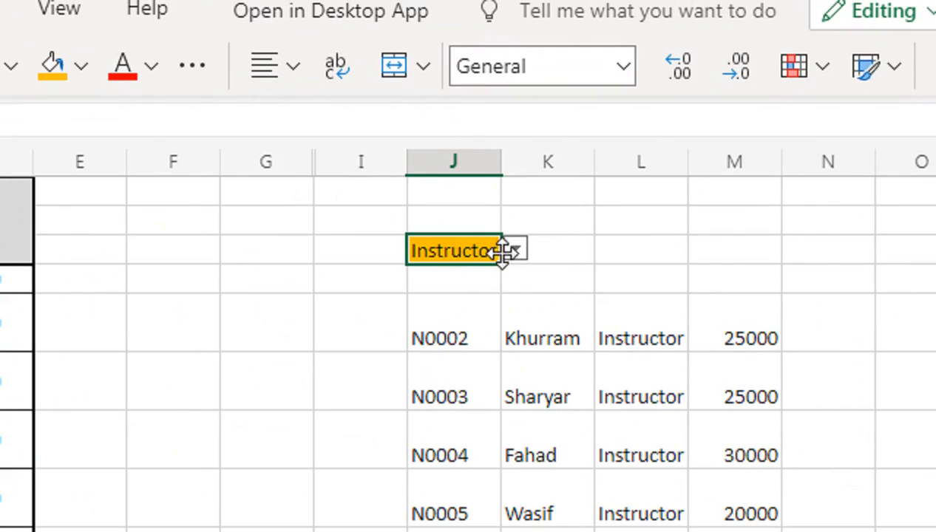
Try Receptionist as the J3 designation, and finish with Administrator selected.
left_click(513, 253)
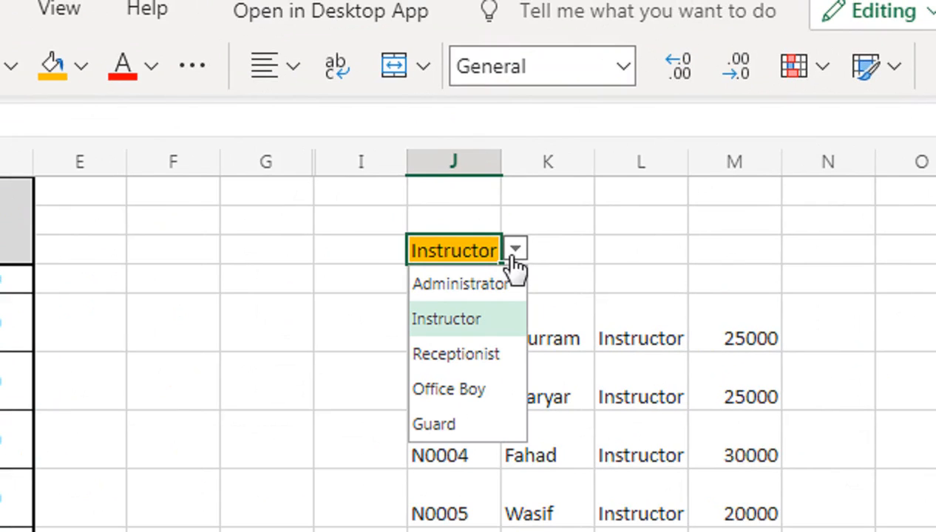
left_click(491, 352)
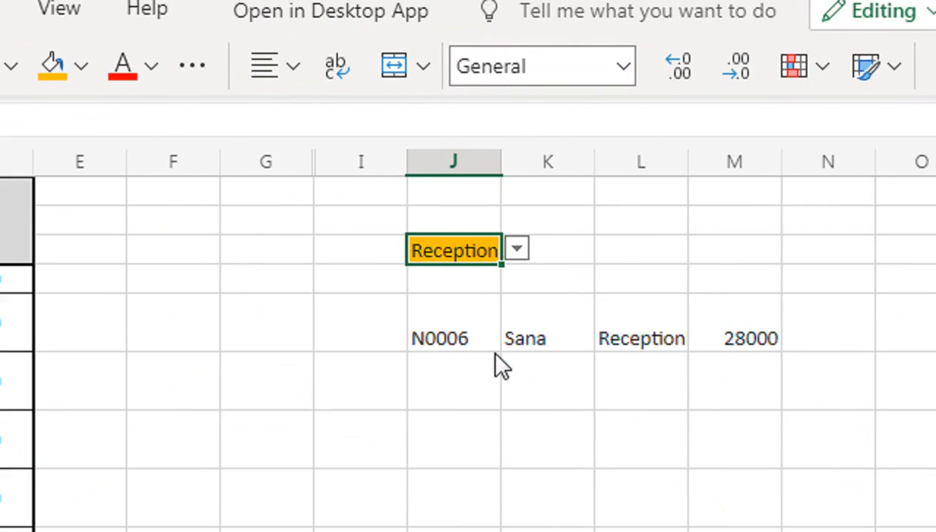
left_click(515, 253)
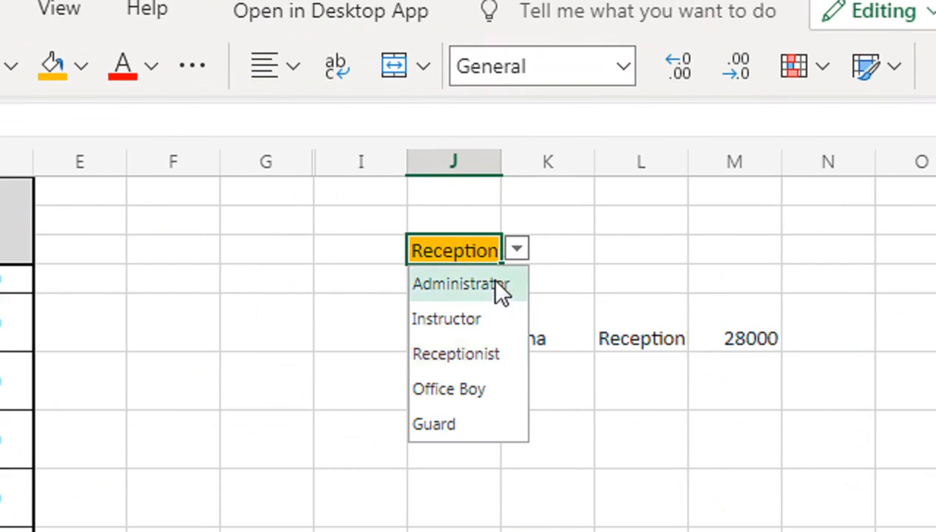
left_click(491, 280)
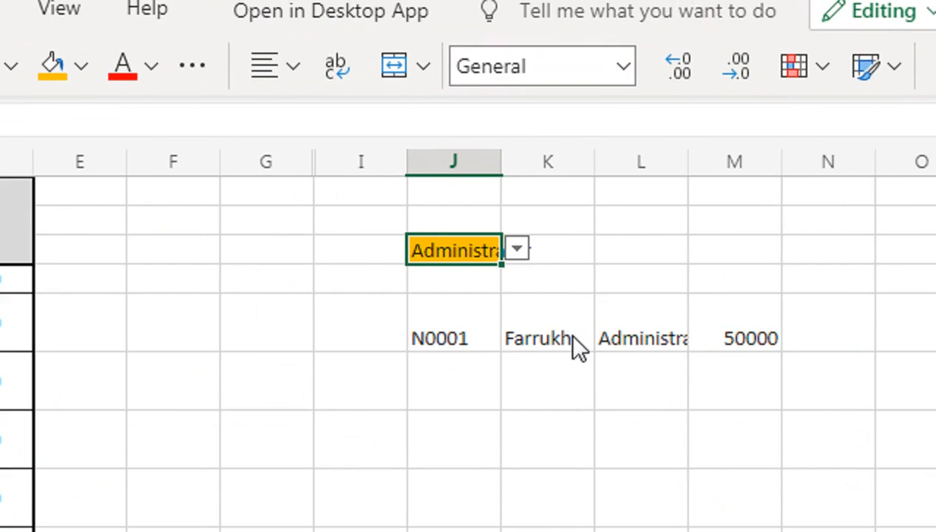